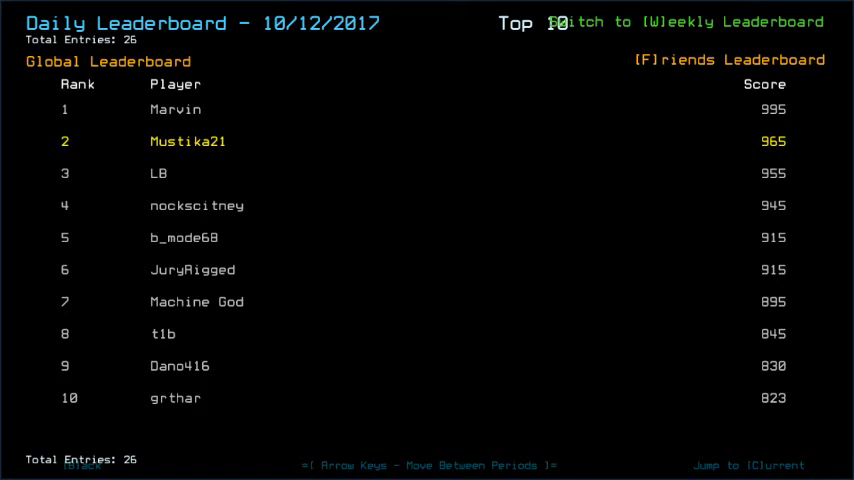
Step: View the Friends daily leaderboard, then return to the Challenge Launcher
key("f")
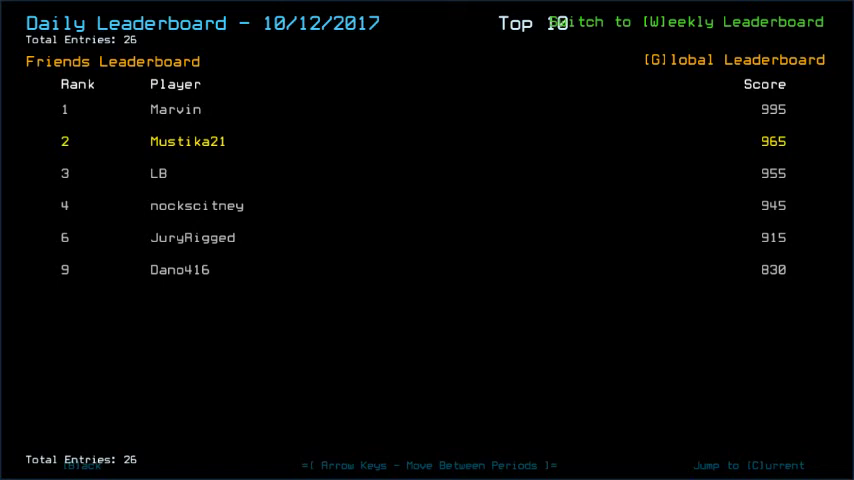
key("b")
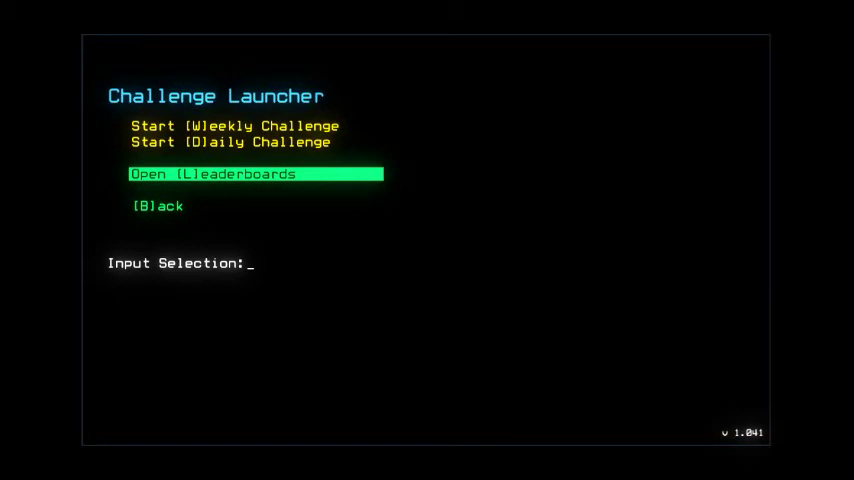
Step: Set graphics to Noise Off, Static Indicator Disabled, Far View Full, Quality Medium, Clutter Few
key("b")
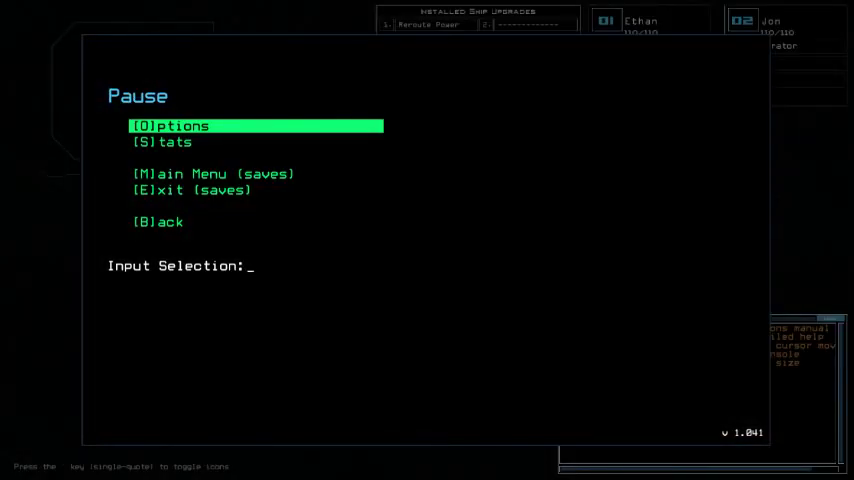
key("o")
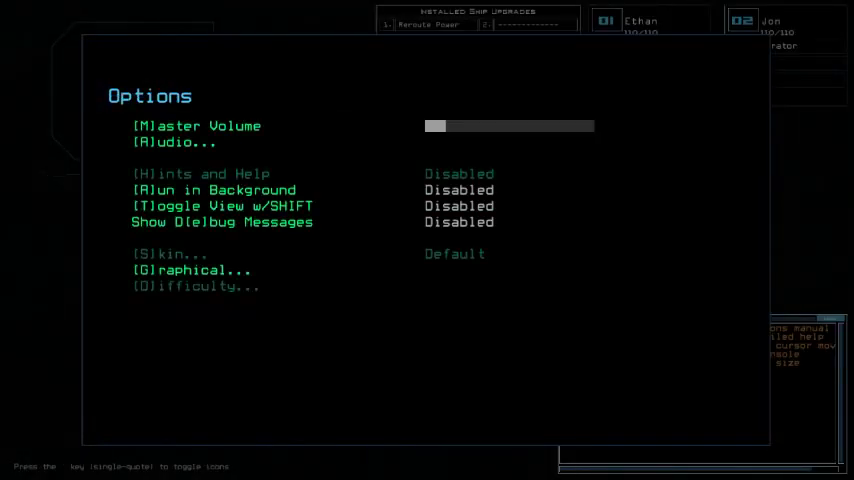
key("g")
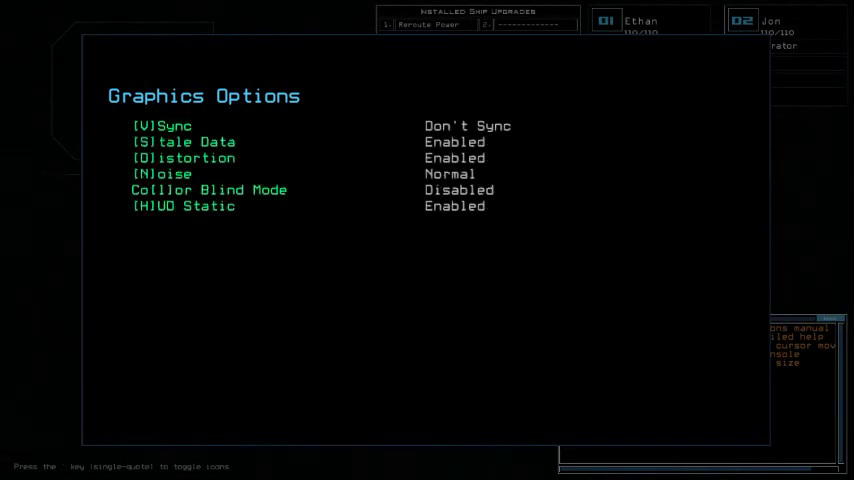
key("n")
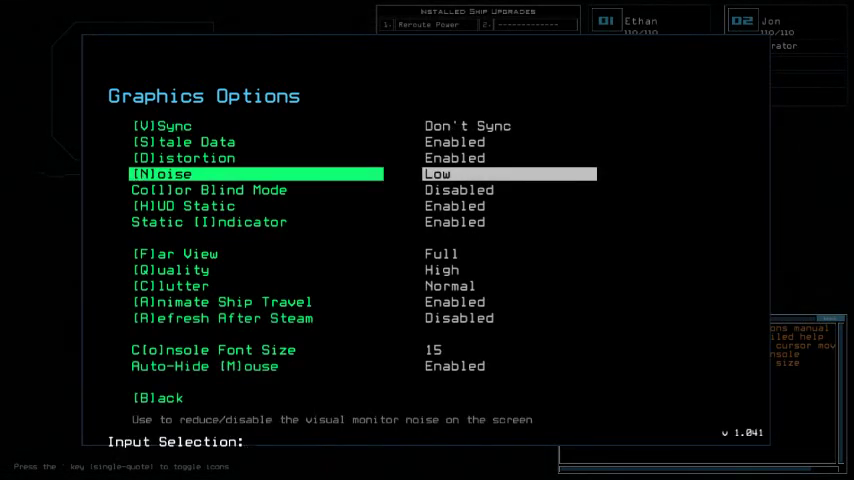
key("n")
key("i")
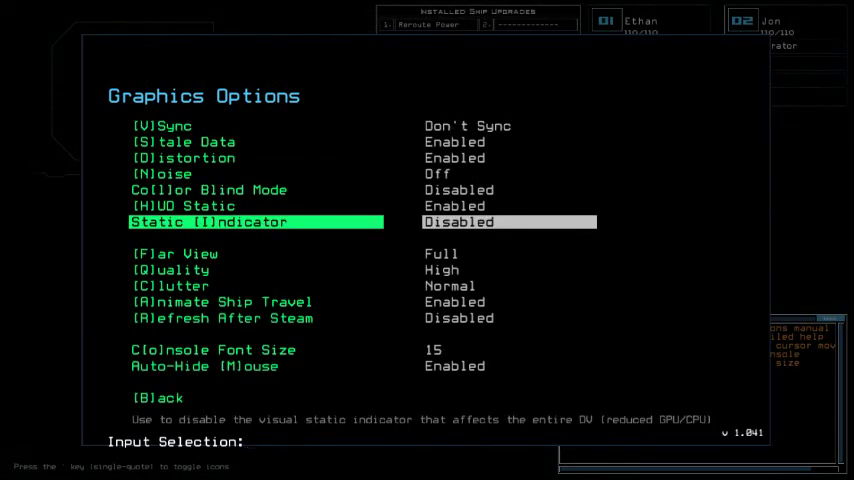
key("f")
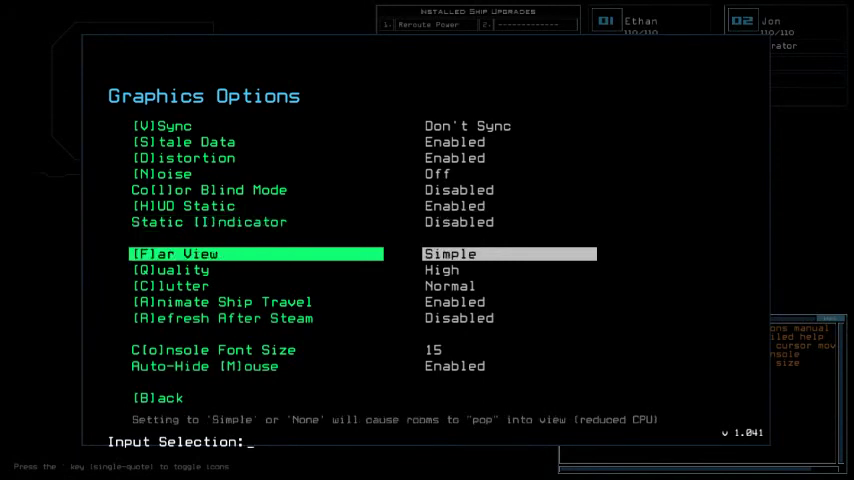
key("f")
key("f")
key("q")
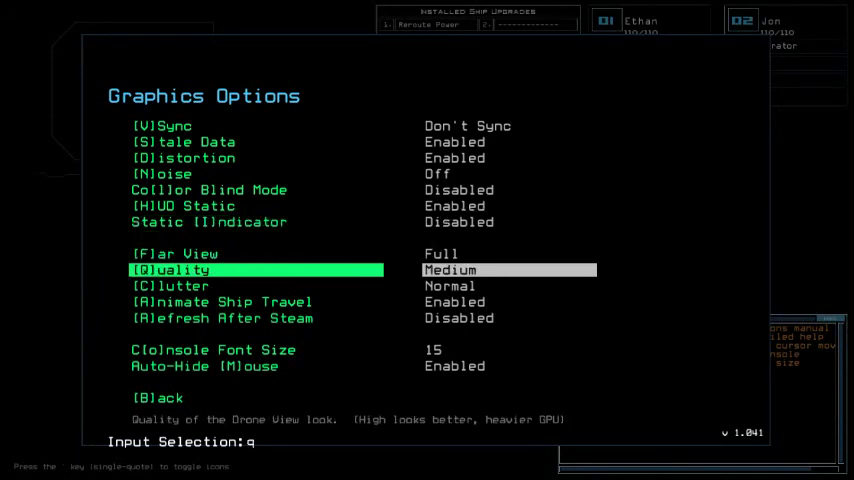
key("c")
key("c")
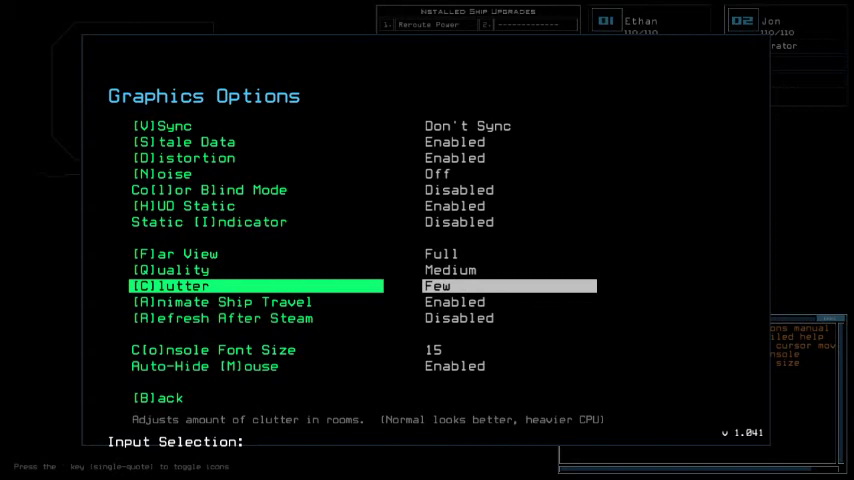
key("b")
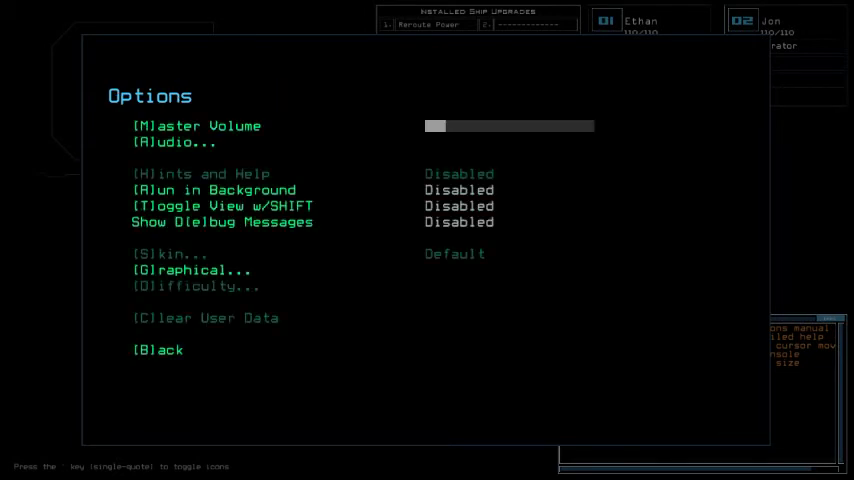
key("b")
key("b")
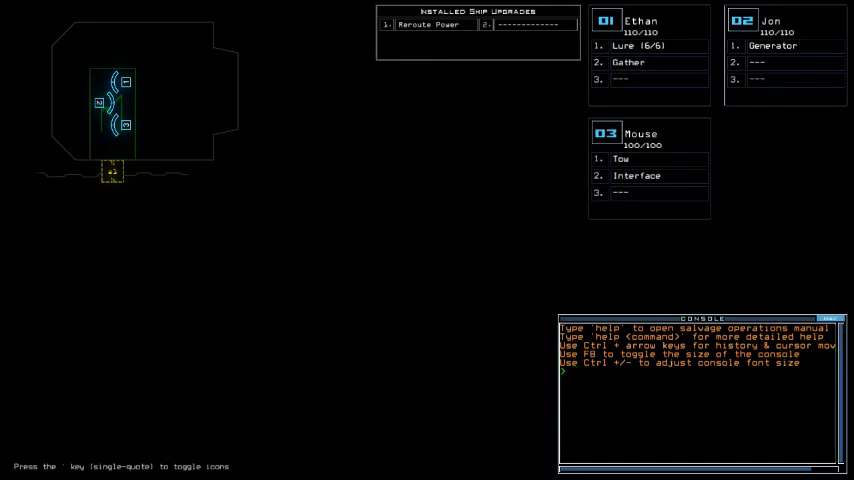
Step: Use the swap command to move Interface from Mouse into Ethan's third slot
key("space")
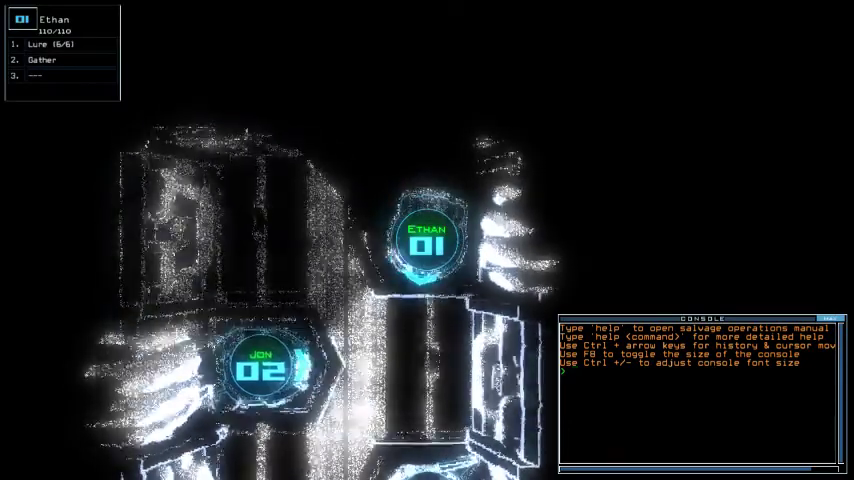
type("swap")
key("Return")
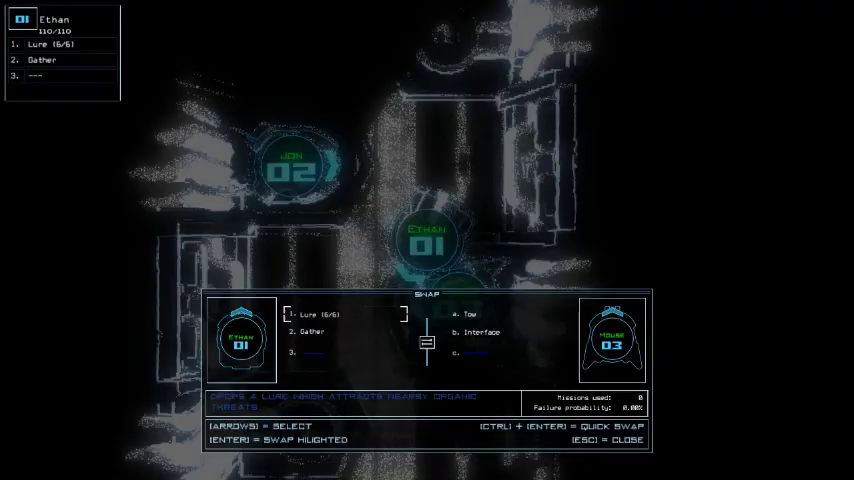
key("Return")
key("Escape")
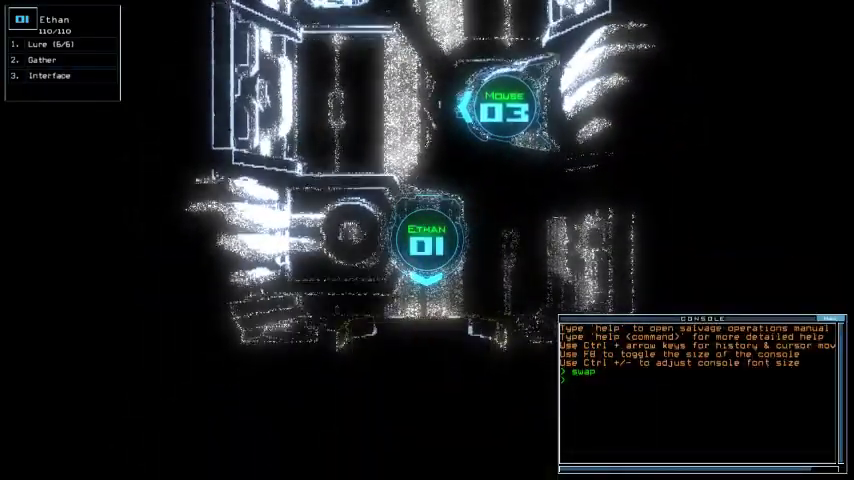
key("Tab")
key("Tab")
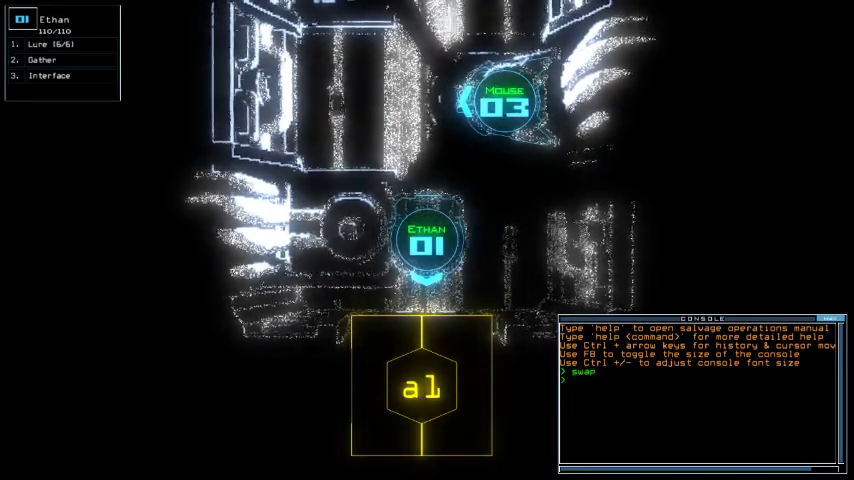
type("he")
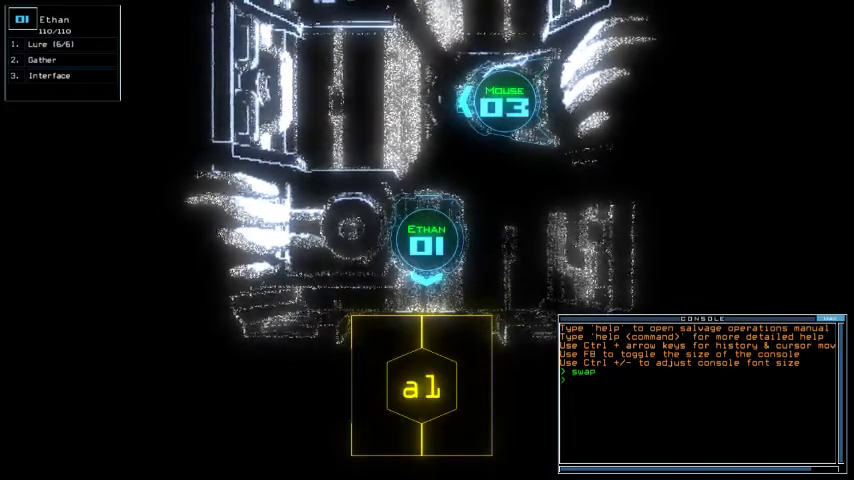
type("gin")
Step: Begin the mission and have Ethan gather scrap five times
key("Return")
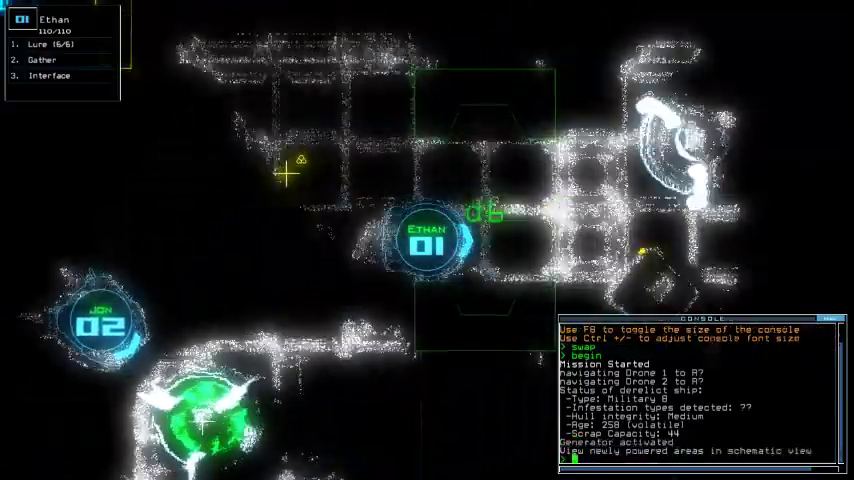
type("a")
key("Return")
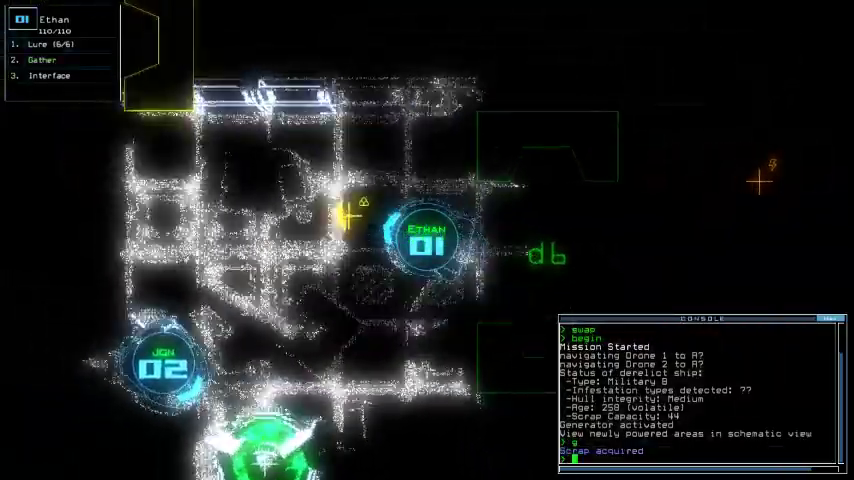
type("g")
key("Return")
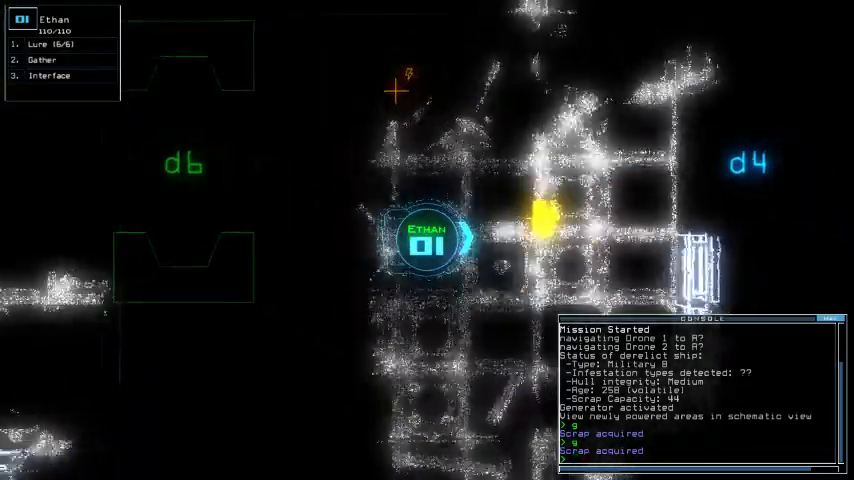
type("g")
key("Return")
key("space")
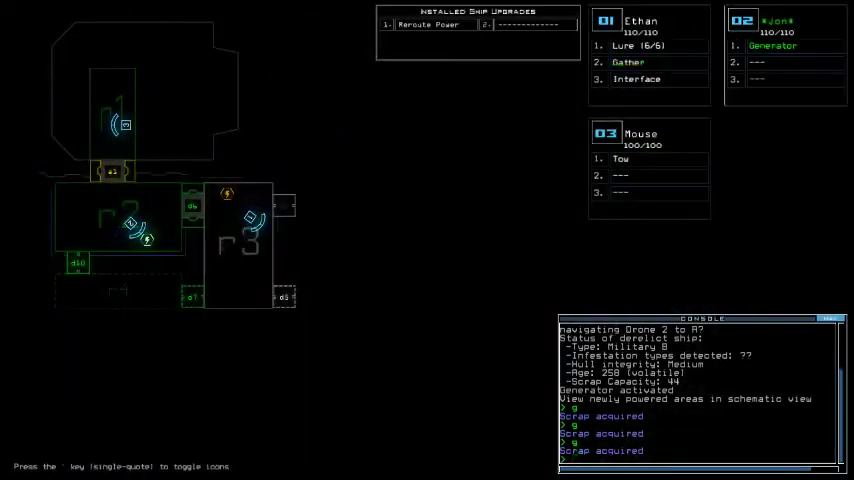
key("space")
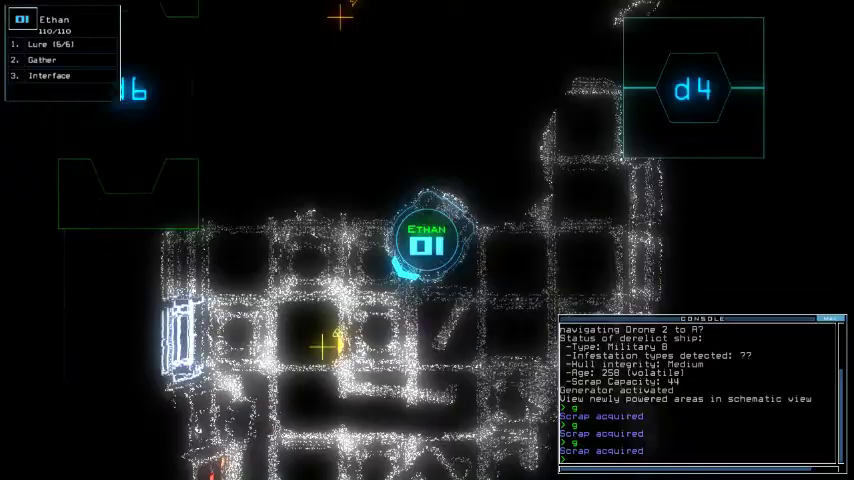
type("g")
key("Return")
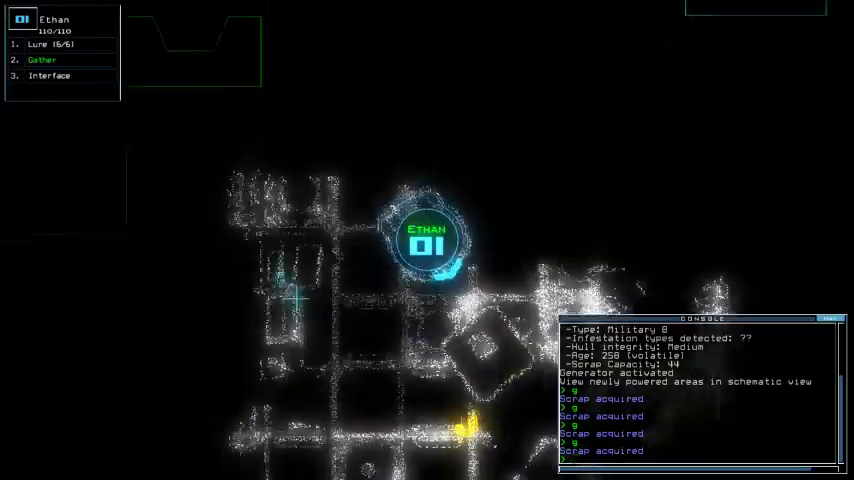
type("g")
key("Return")
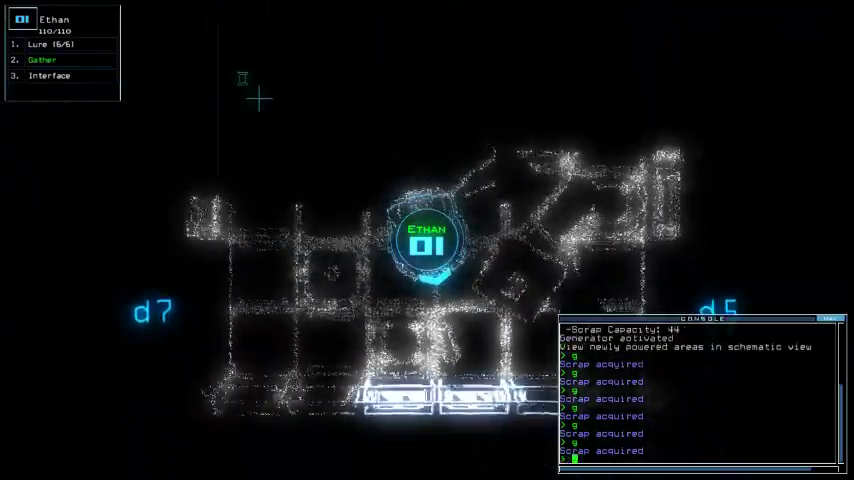
Step: Have Jon reactivate the generator, powering up rooms r5, r6 and r7
key("space")
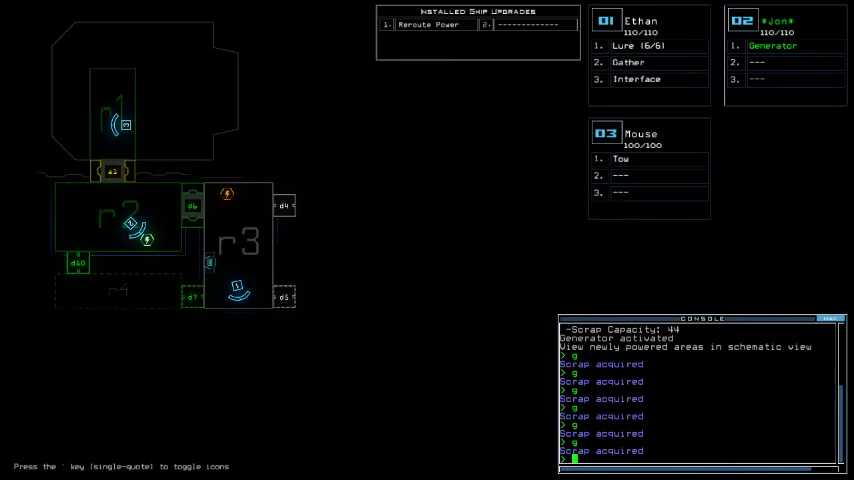
key("space")
type("ge")
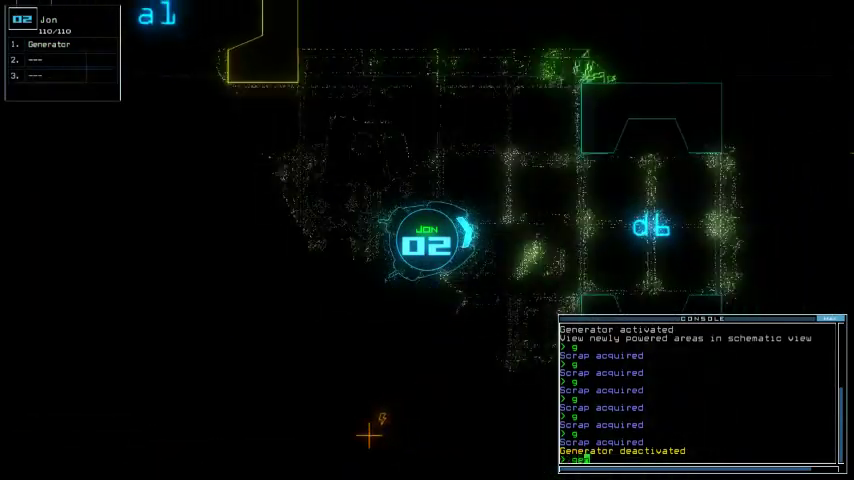
key("Tab")
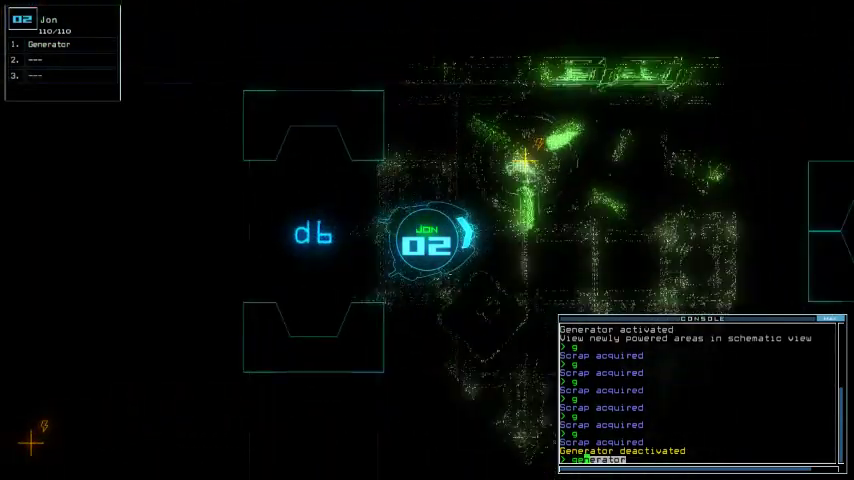
key("Return")
key("space")
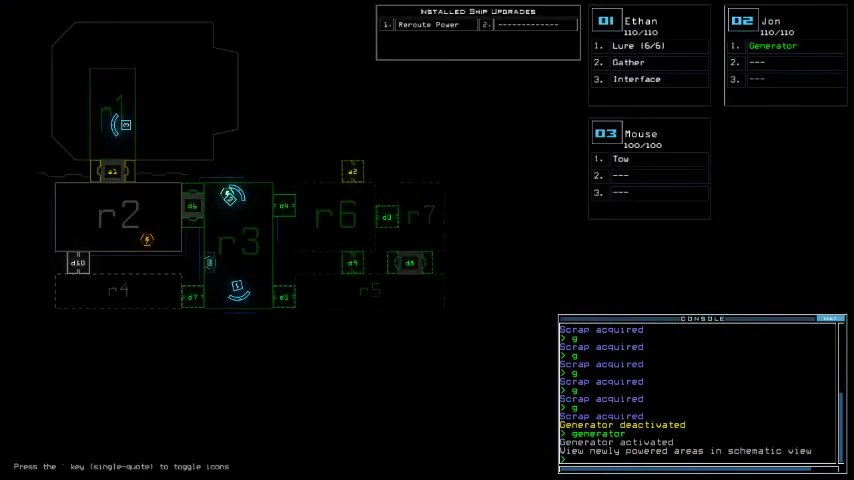
type("d8")
Step: With Ethan, activate the interface, scan the ship, toggle defenses on and off, and survey
key("1")
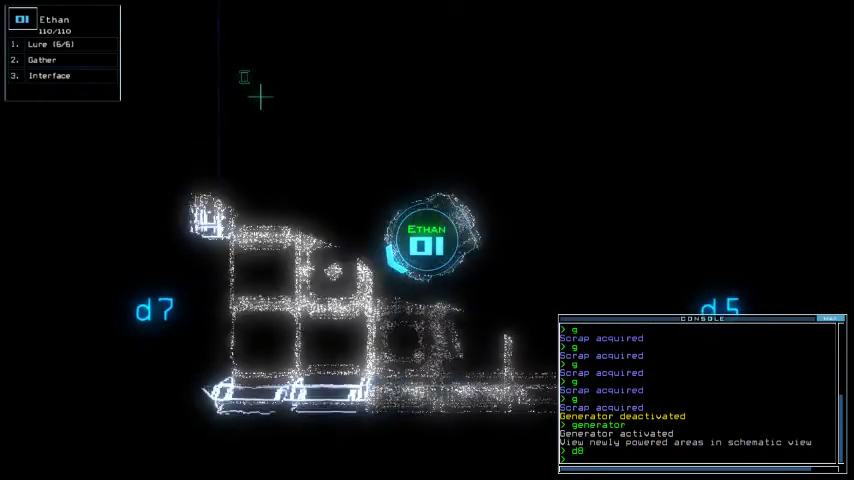
key("Return")
type("interface")
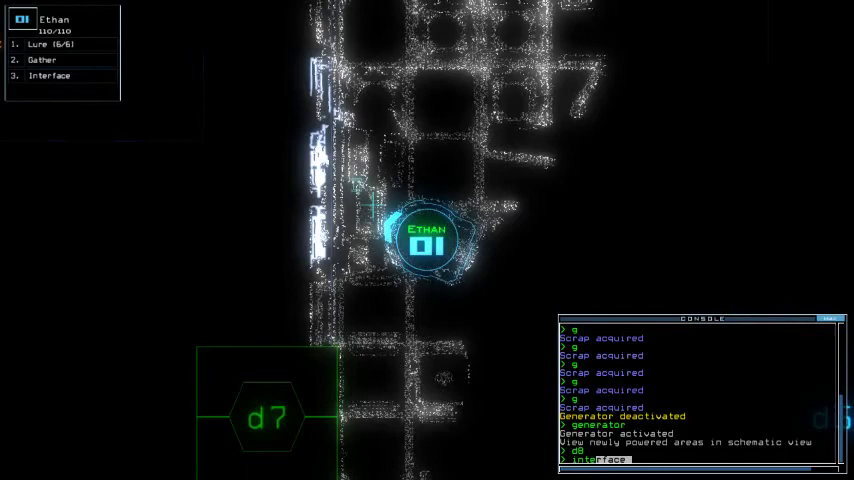
key("Return")
key("Return")
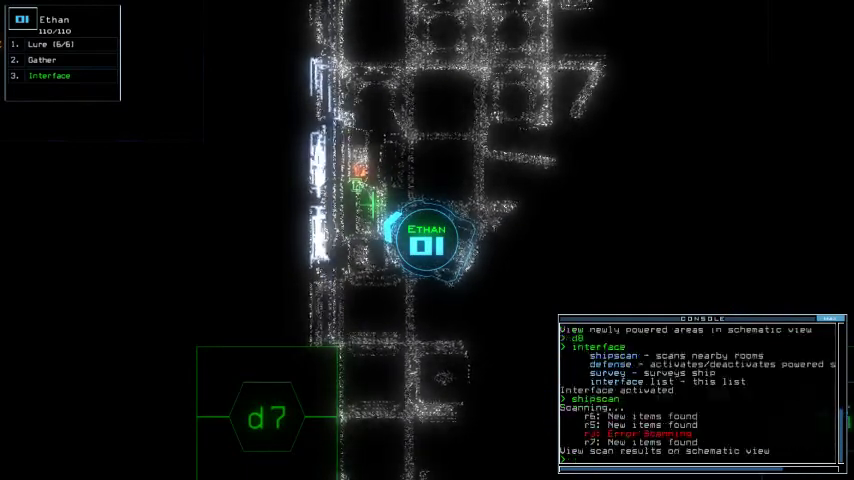
type("defe")
key("Tab")
key("Return")
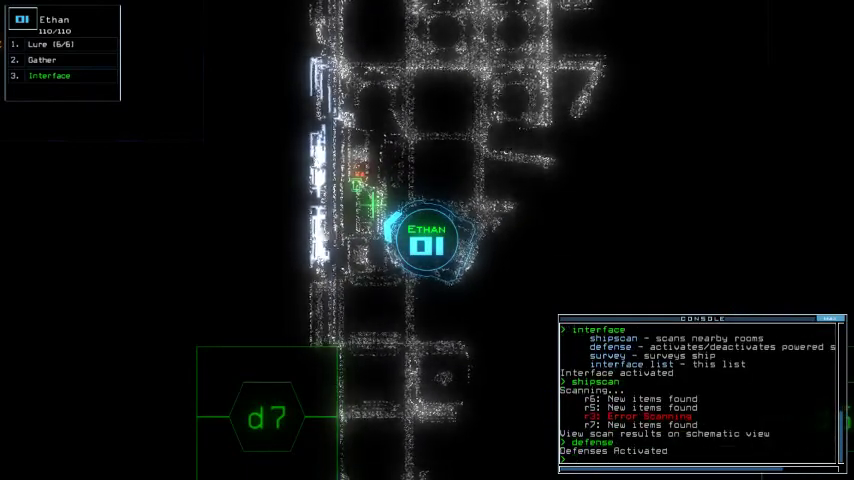
key("space")
type("defense")
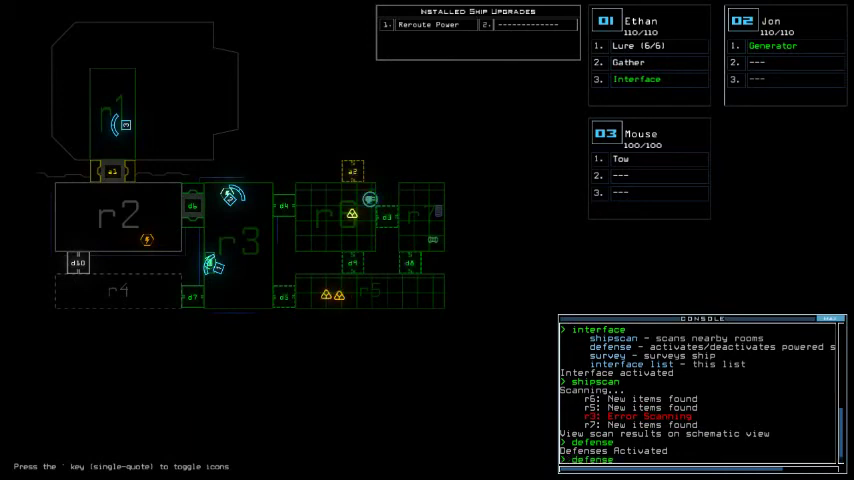
type("su")
key("Return")
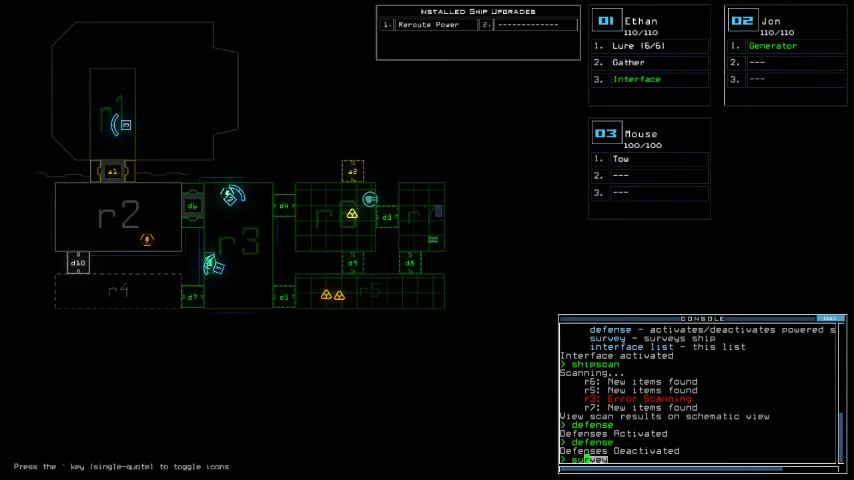
key("Tab")
key("Return")
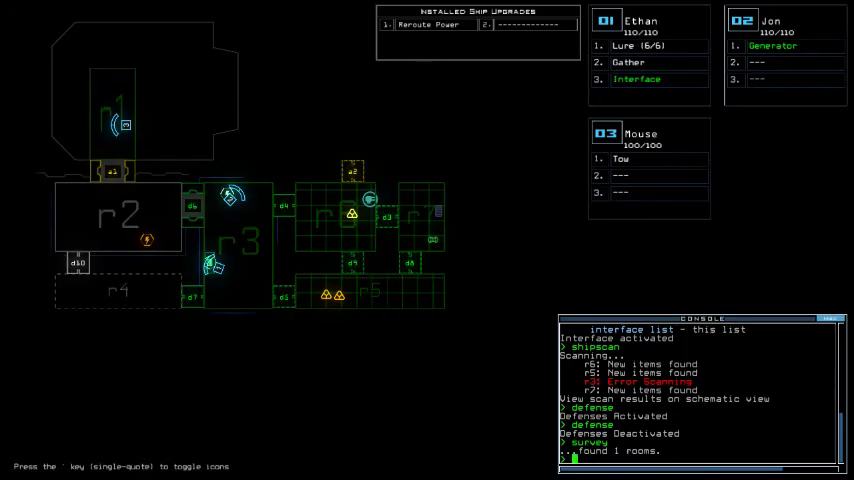
key("space")
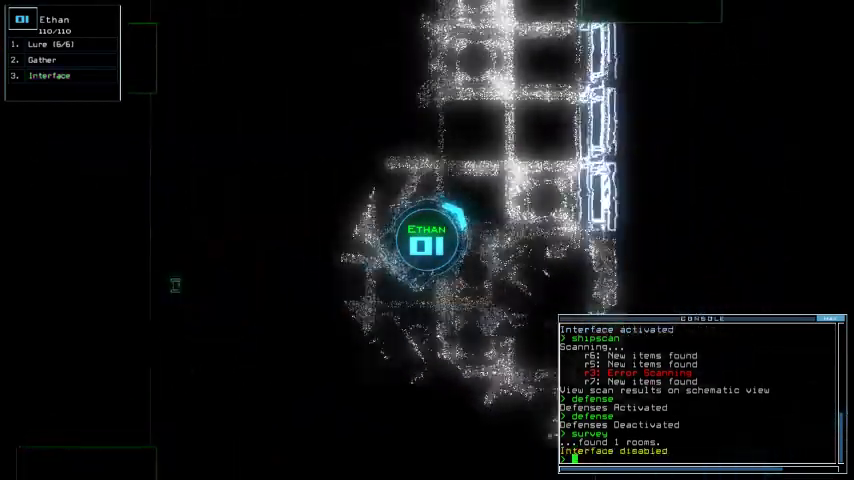
type("lure")
Step: Drop a lure, send Ethan through door d4 and gather scrap there
key("Return")
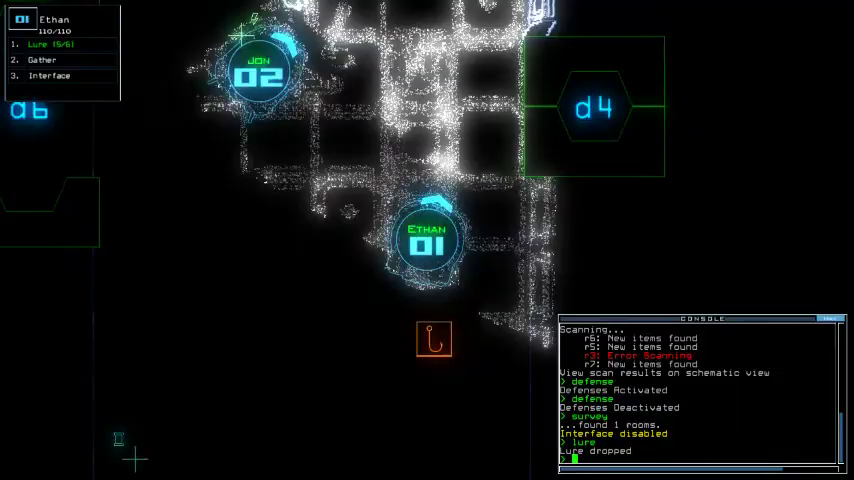
type("d4")
key("Return")
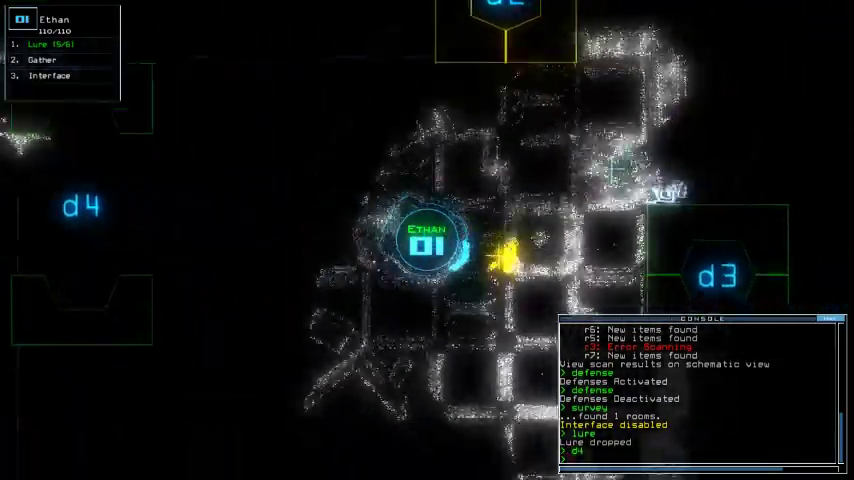
type("g")
key("Return")
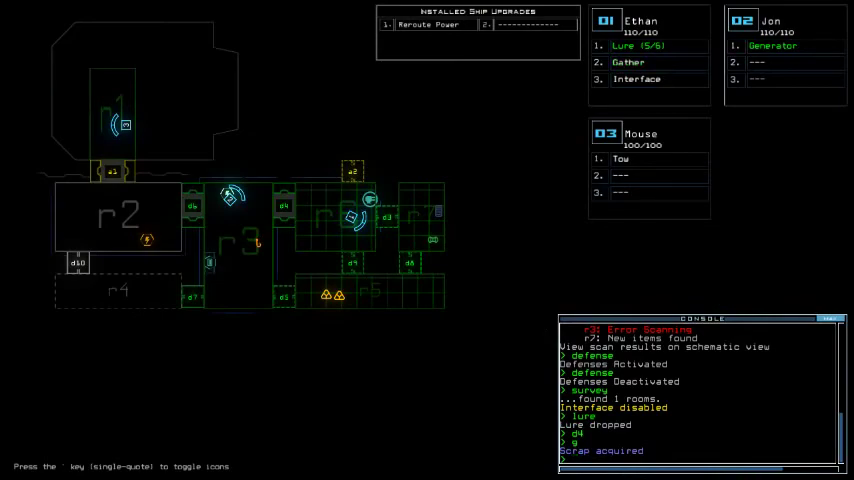
key("Tab")
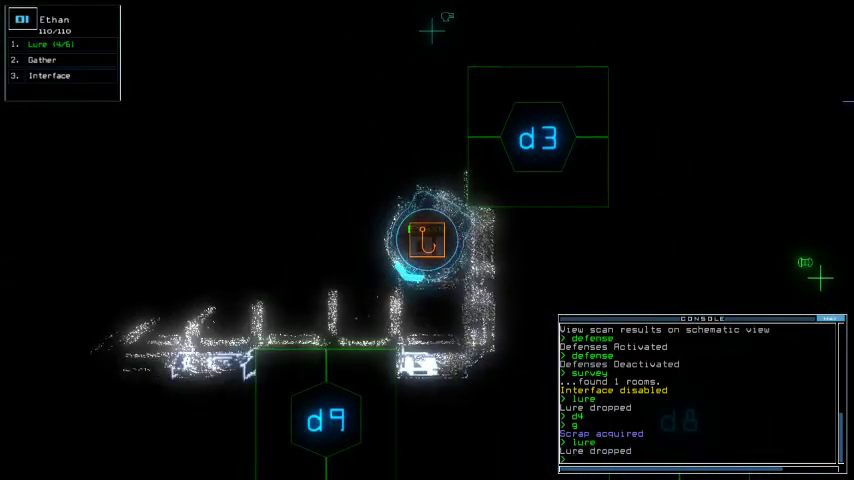
Step: Dock at a2, send Ethan through d6 and d9, and gather scrap twice
key("Tab")
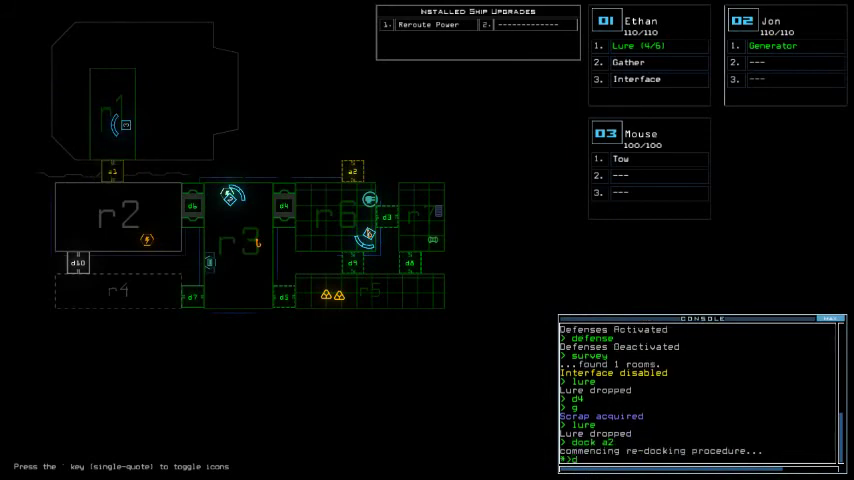
type("me")
key("Return")
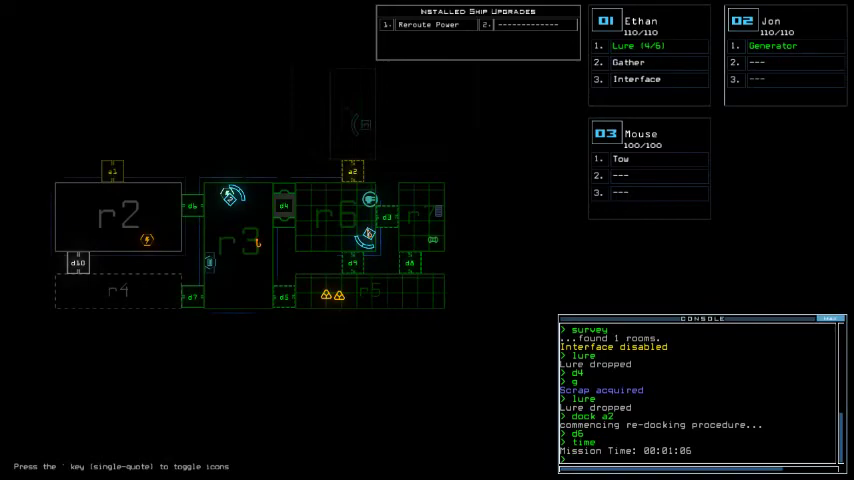
key("Tab")
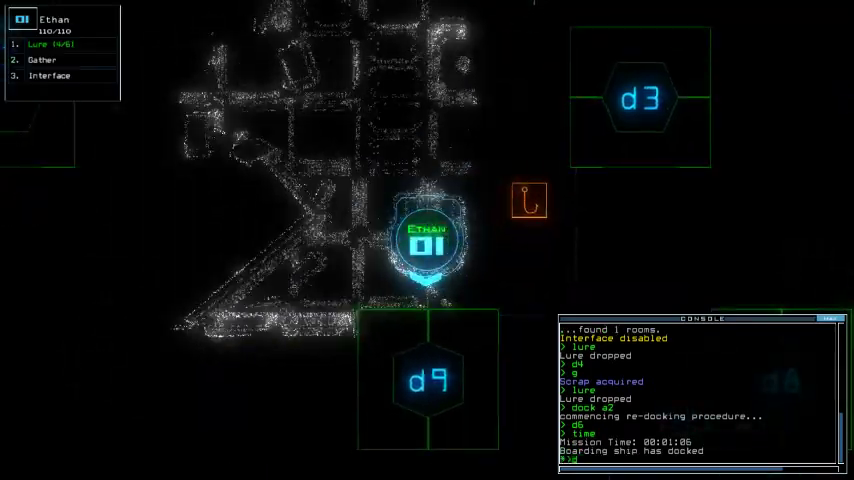
type("9")
key("Return")
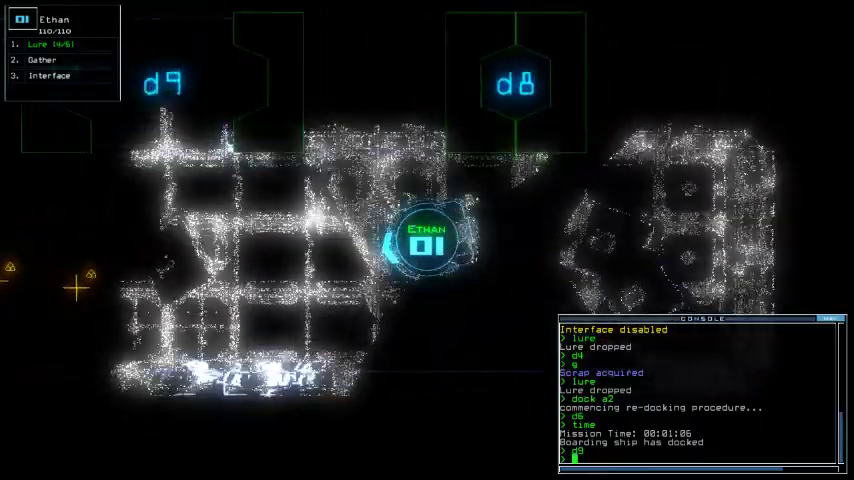
type("g")
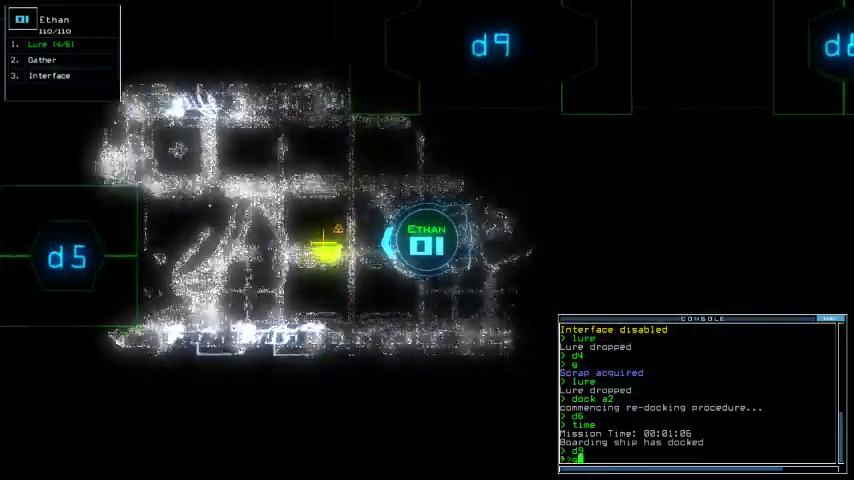
key("Return")
type("g")
key("Return")
type("ti")
Step: Check the time, pick up and re-drop the lure, head to d8, and recall drones to r1
key("Return")
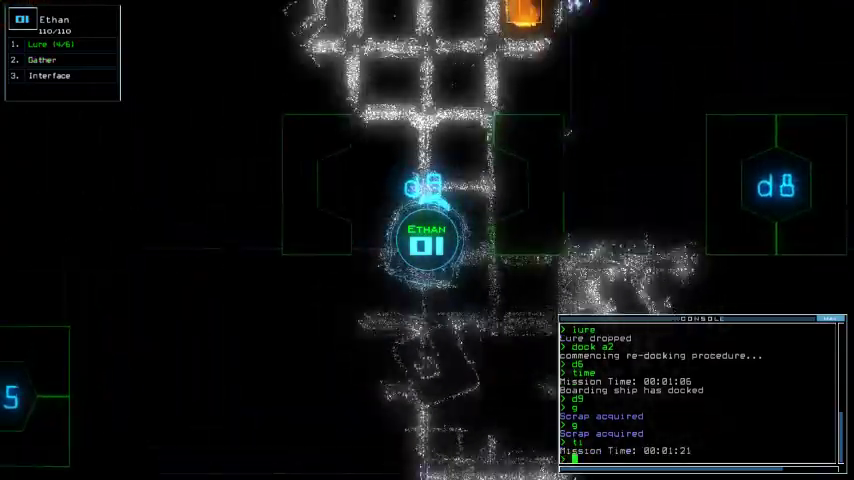
type("d")
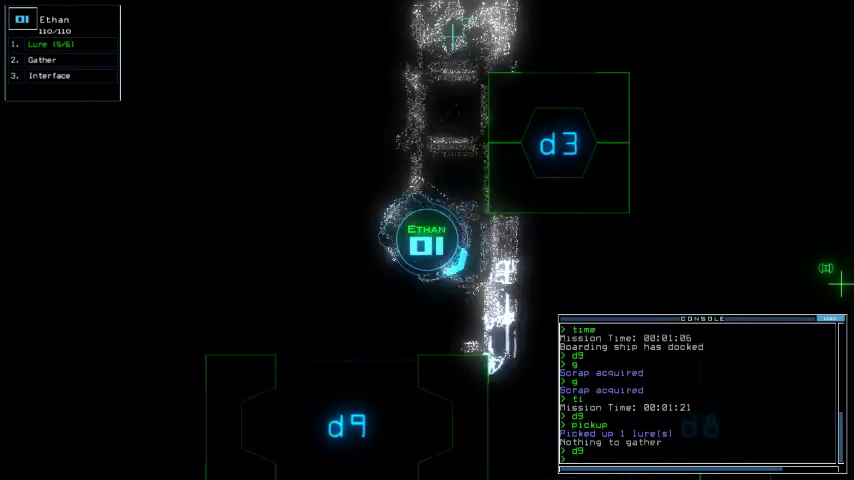
type("ti")
key("Return")
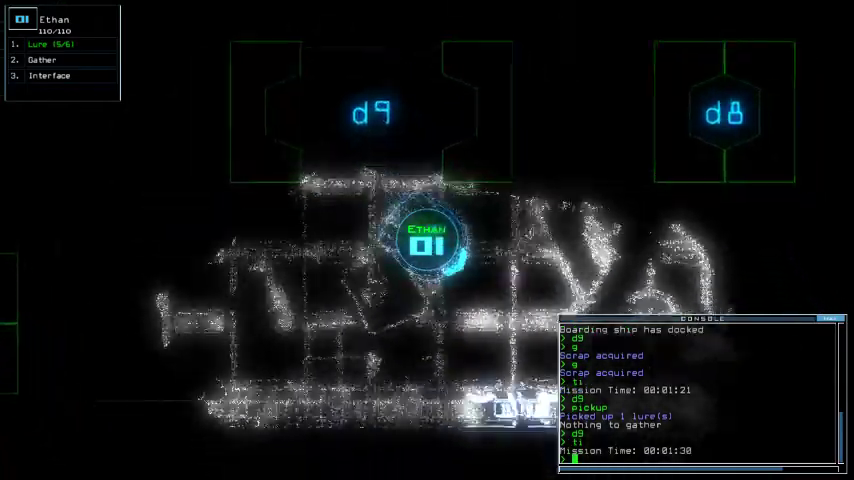
type("lure")
key("Return")
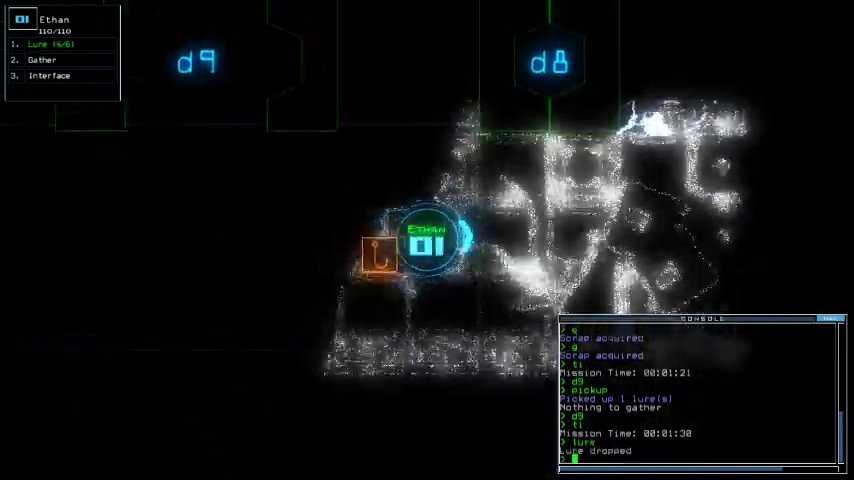
type("d8")
key("Return")
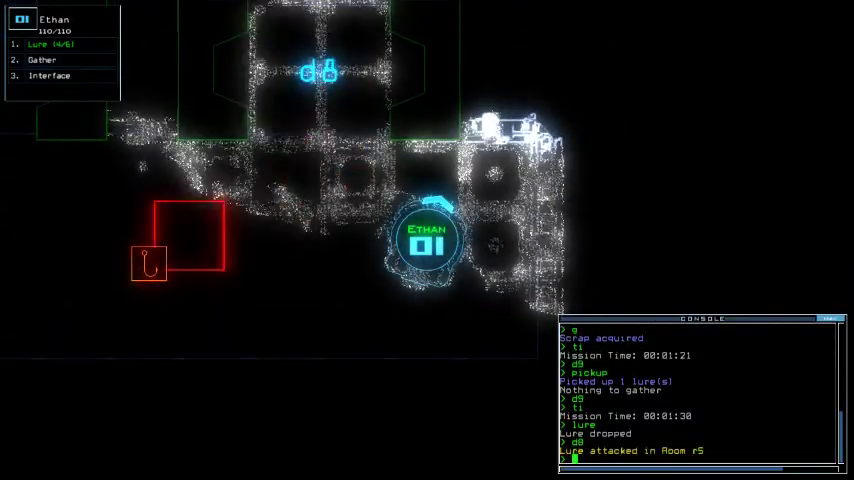
type("end")
key("Return")
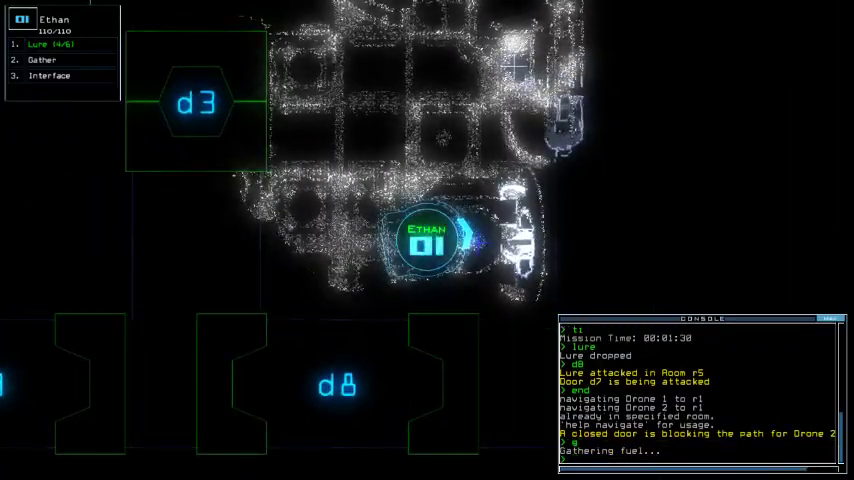
type("time")
Step: Check the time, drop a third lure, close three doors and send Ethan to airlock a2
key("Return")
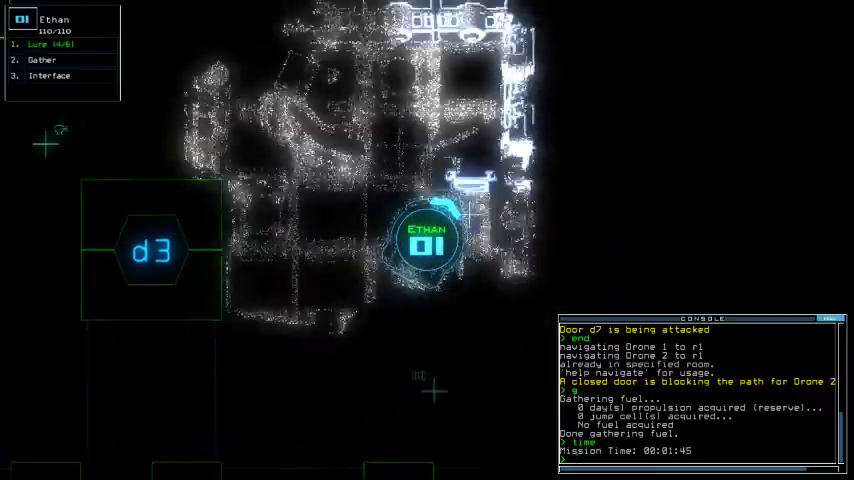
type("lure")
key("Return")
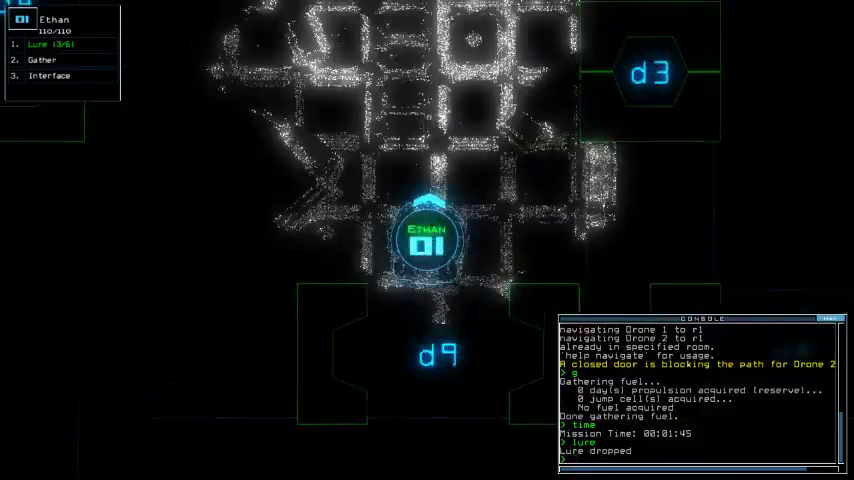
type("cc")
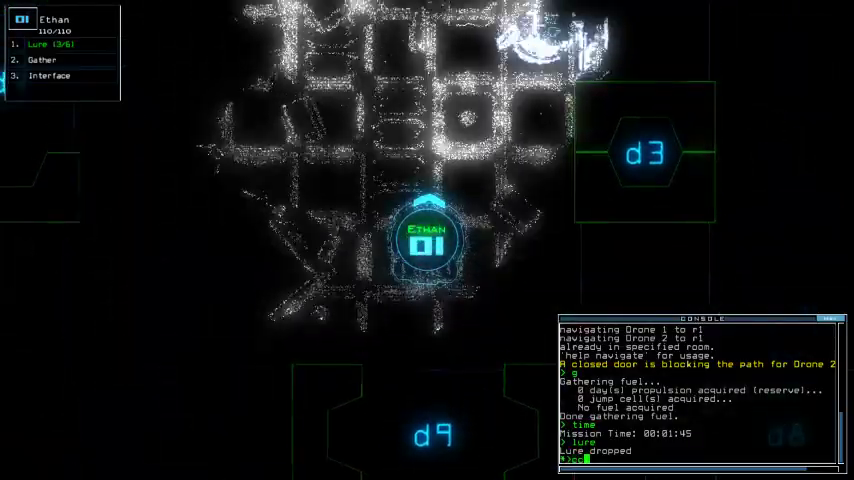
type("a2")
key("Return")
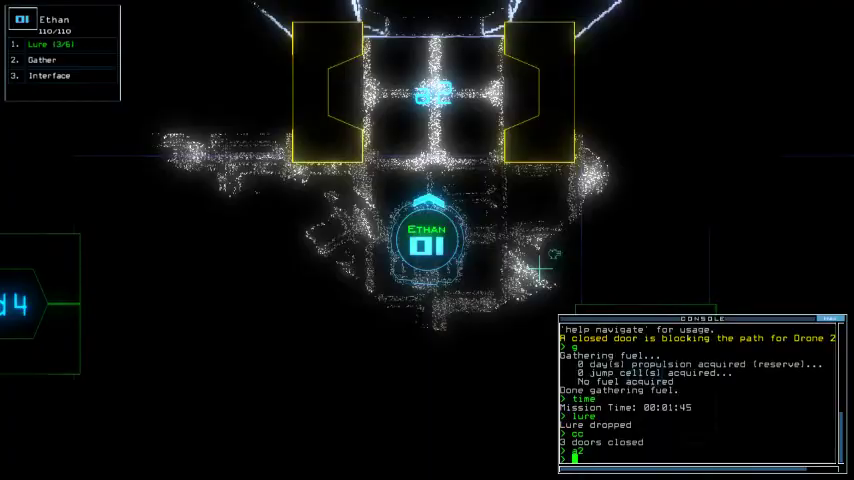
type("d7 d4")
key("Return")
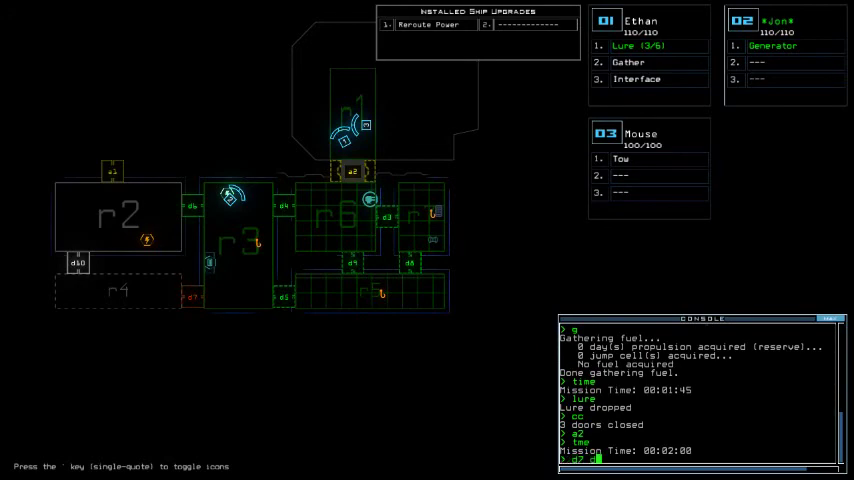
type("4")
Step: Open doors d7 and d4, checking the ship map
key("Return")
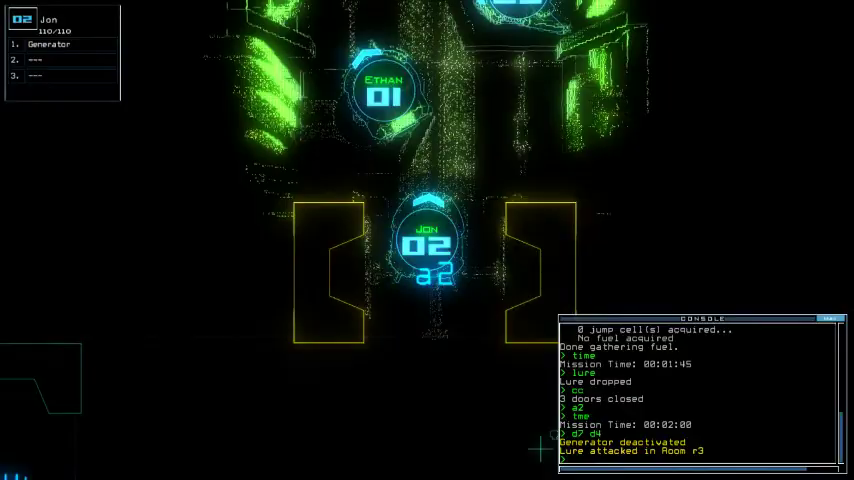
key("space")
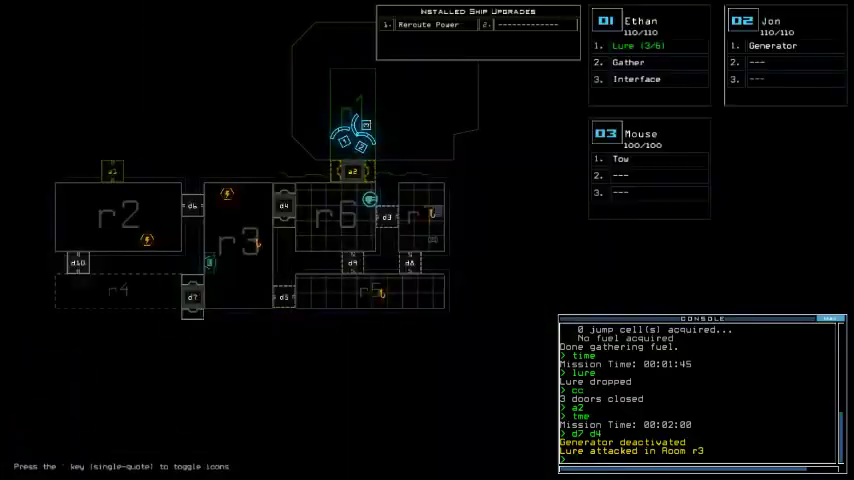
key("space")
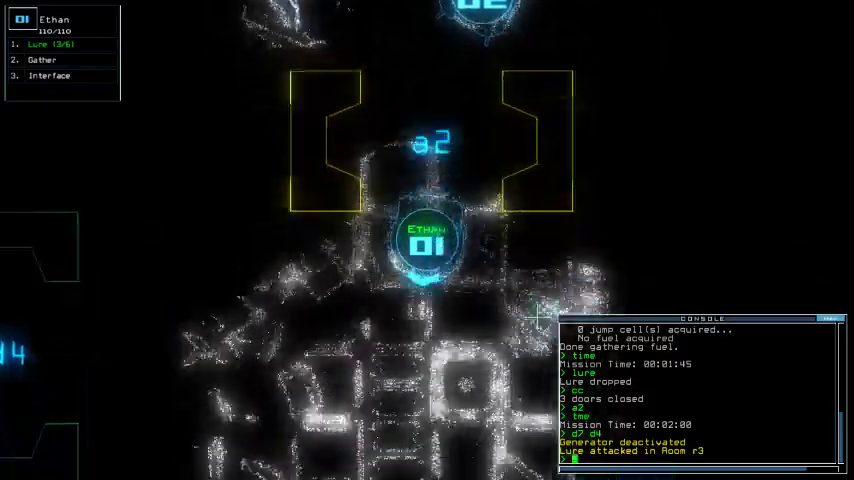
type("lure")
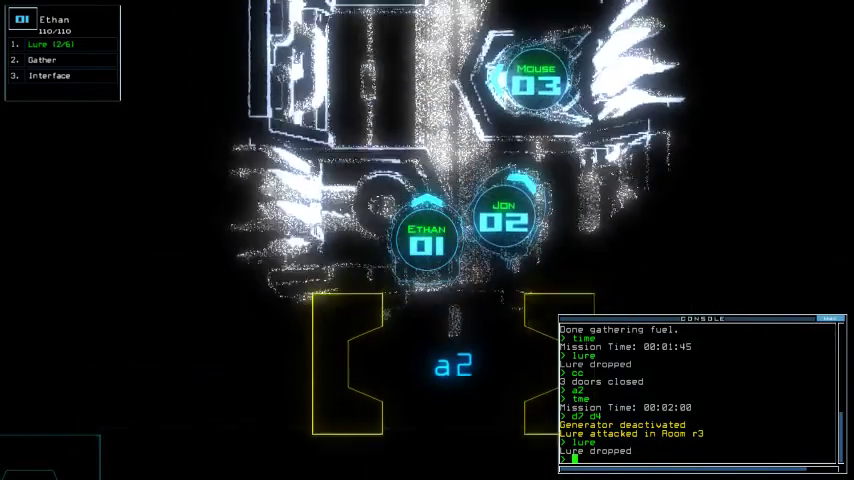
key("space")
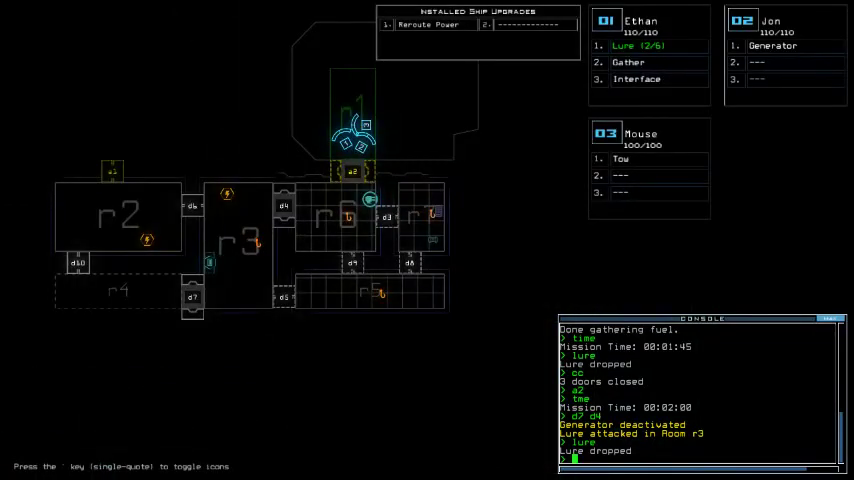
key("space")
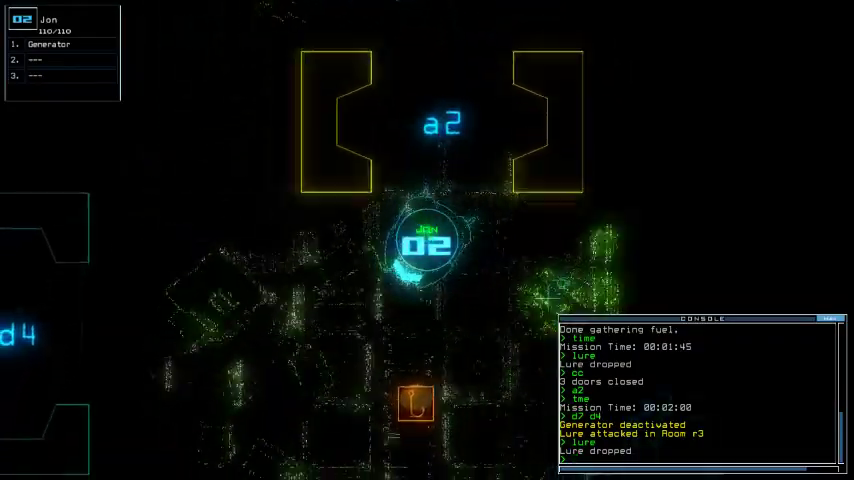
type("a2")
Step: Send drone 2 to a2, run the generator, toggle doors d9 and d7, and dock at a1
key("Return")
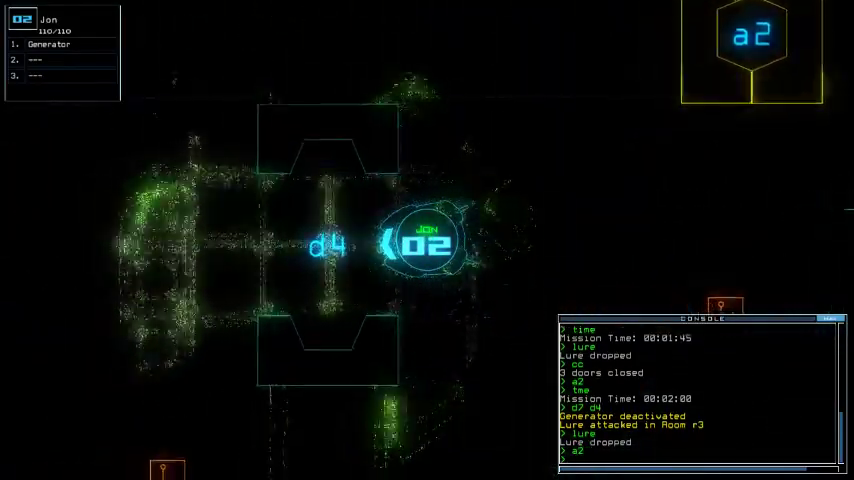
key("space")
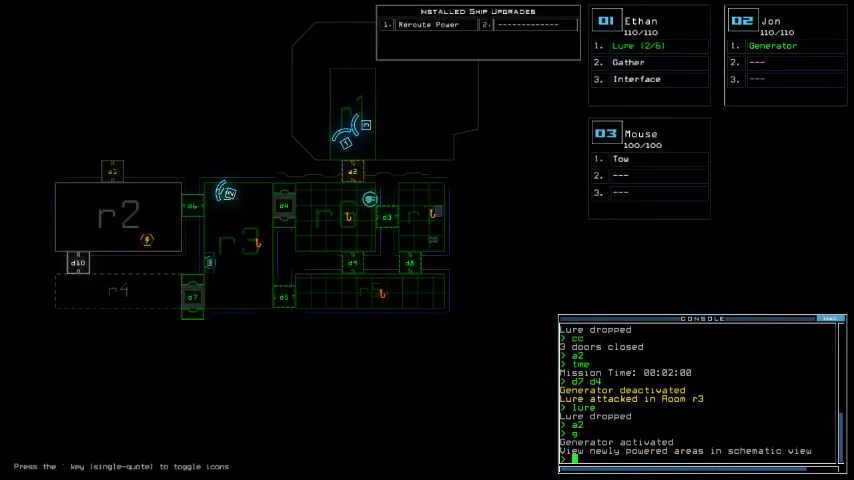
type("d9")
key("Return")
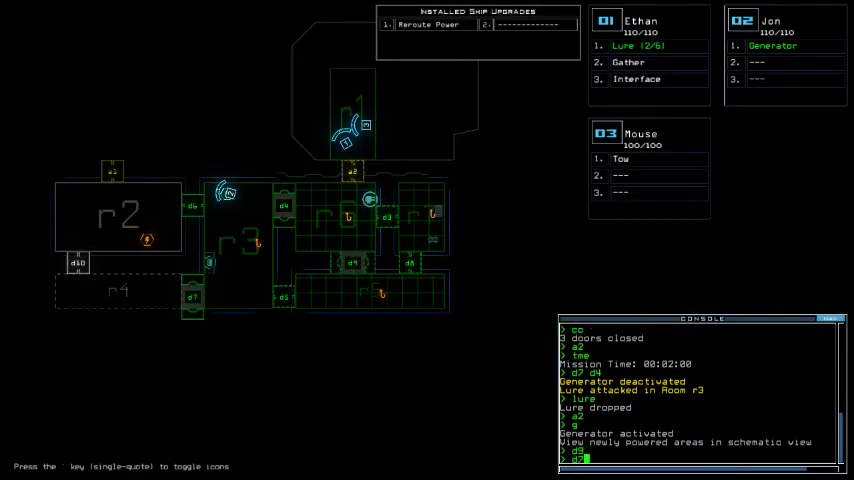
key("space")
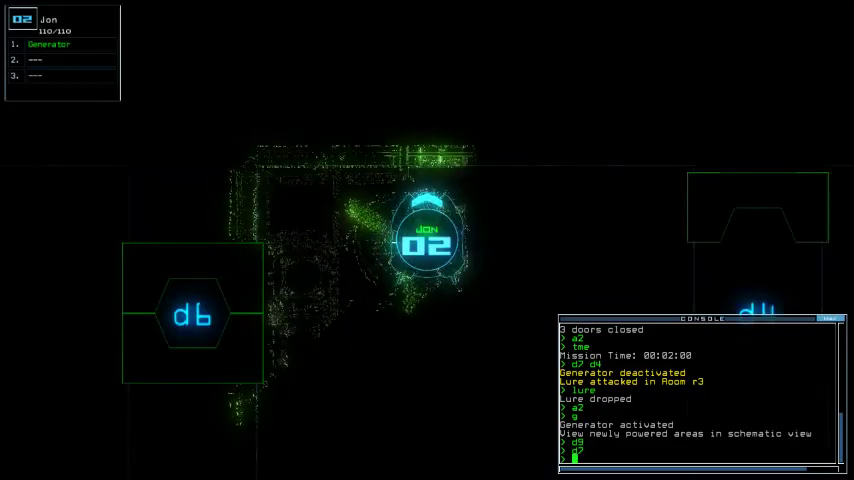
key("Return")
key("Right")
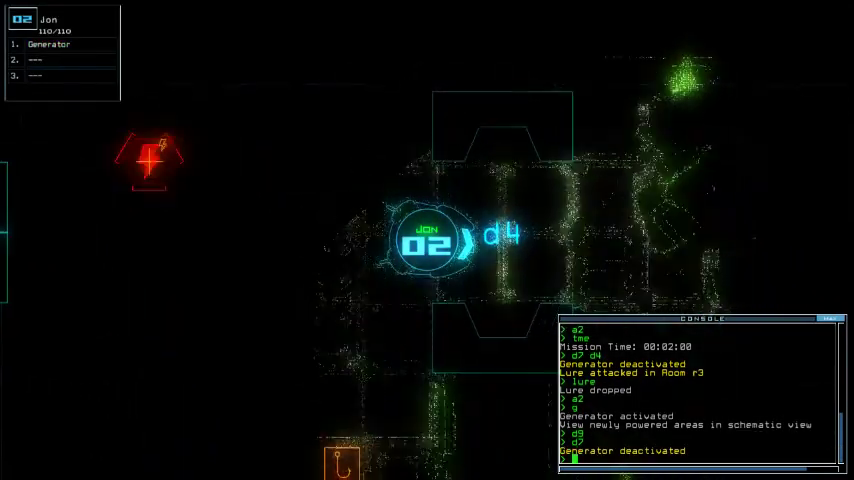
type("a2")
key("Return")
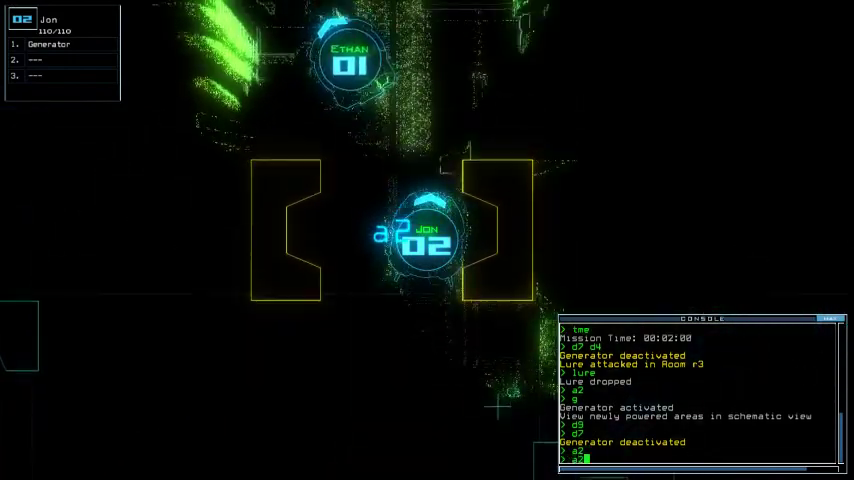
key("space")
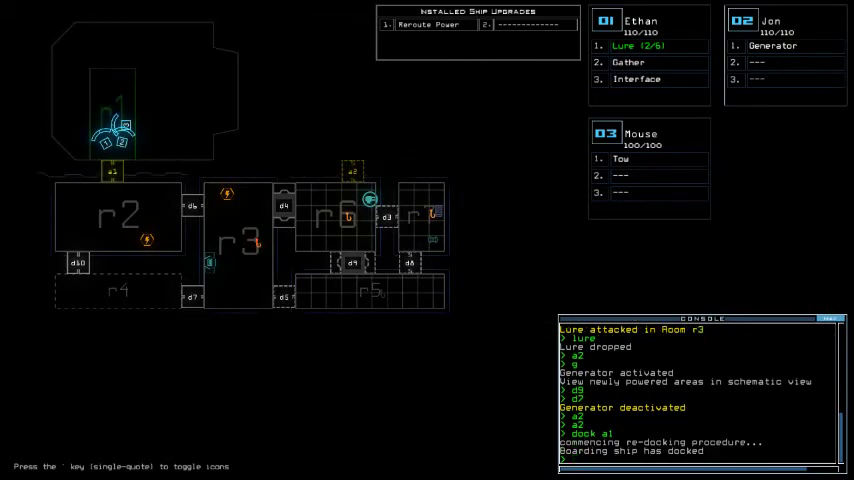
type("a1")
Step: Send drone 2 to airlock a1, restart the generator, and reroute power from r2 to r3
key("space")
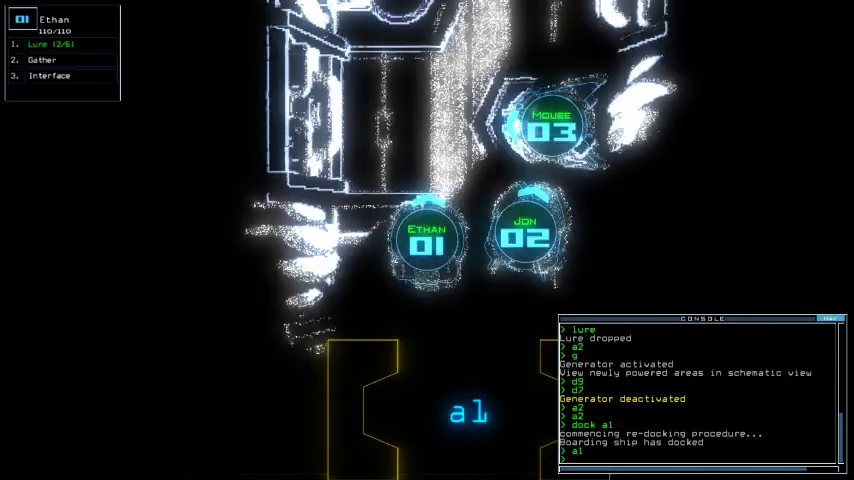
key("2")
key("Return")
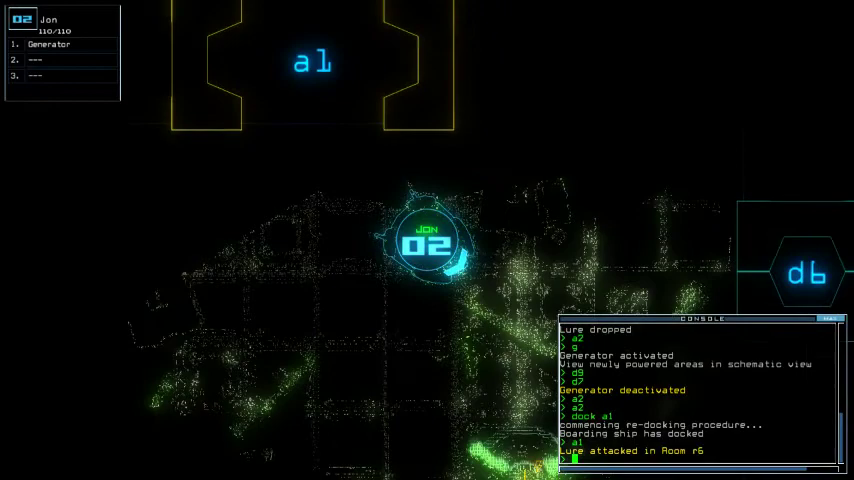
type("g")
key("Return")
key("space")
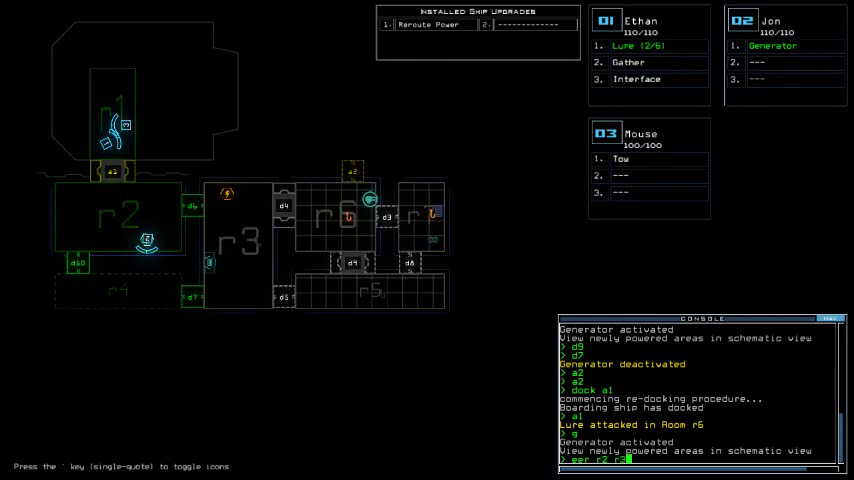
key("Return")
type("d6")
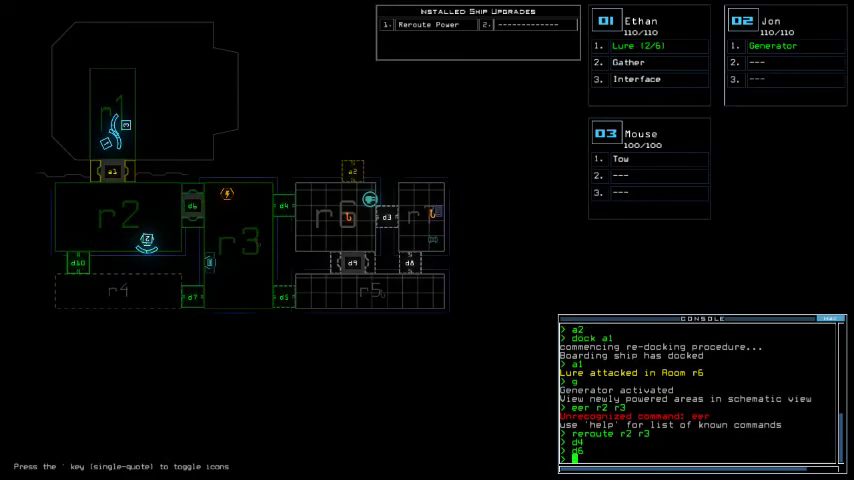
key("1")
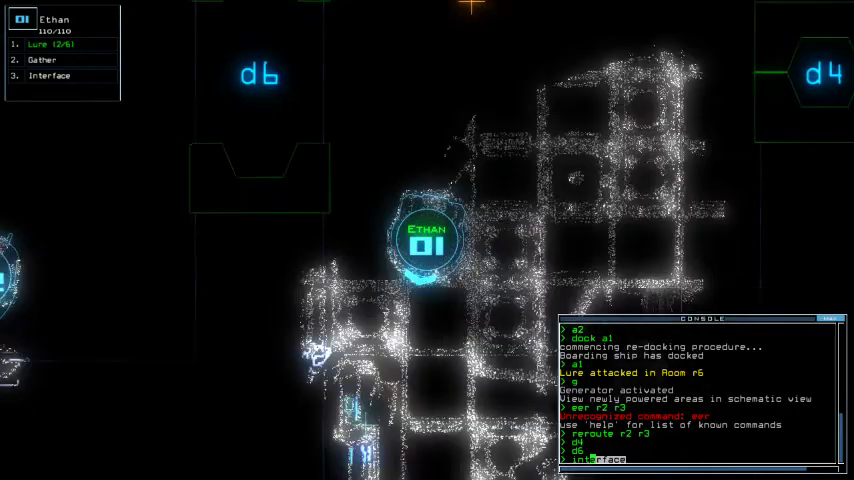
type("interface")
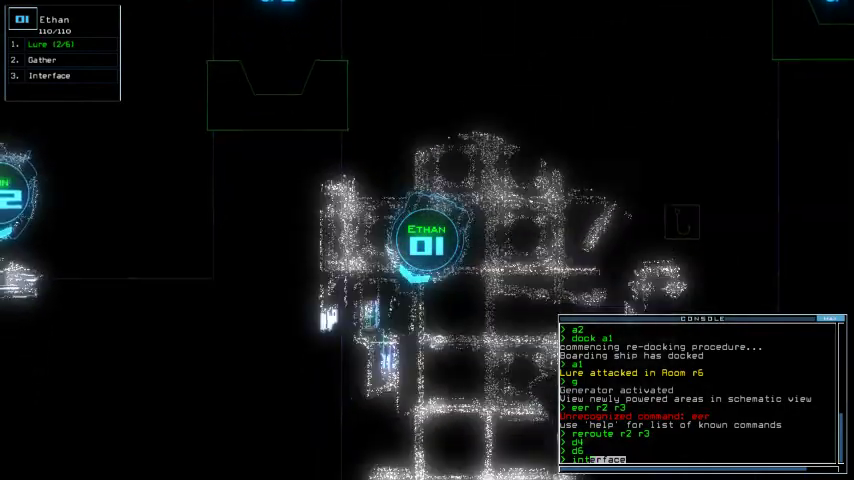
Step: Try drone 1's interface defenses, then have drone 2 reactivate the generator
key("Return")
type("nse")
key("Return")
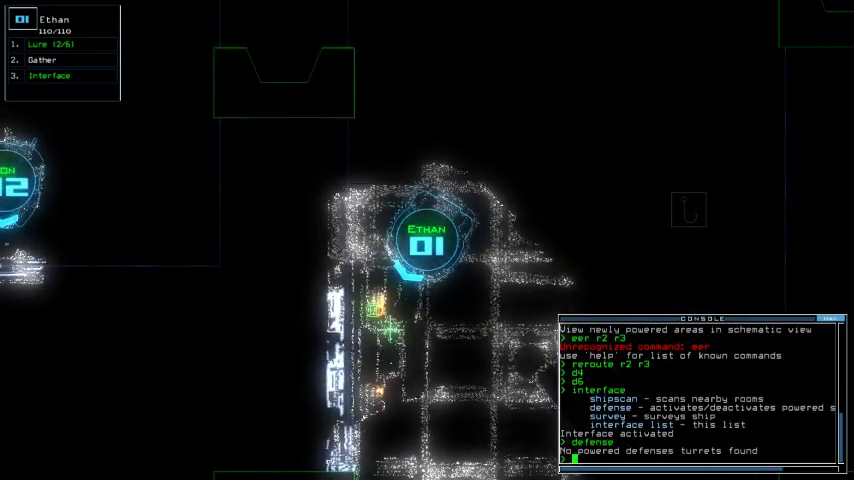
key("space")
key("space")
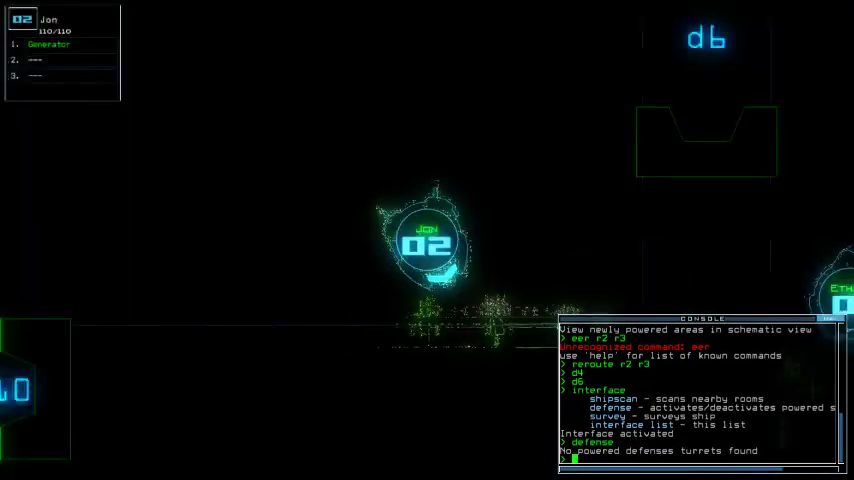
key("Escape")
type("g")
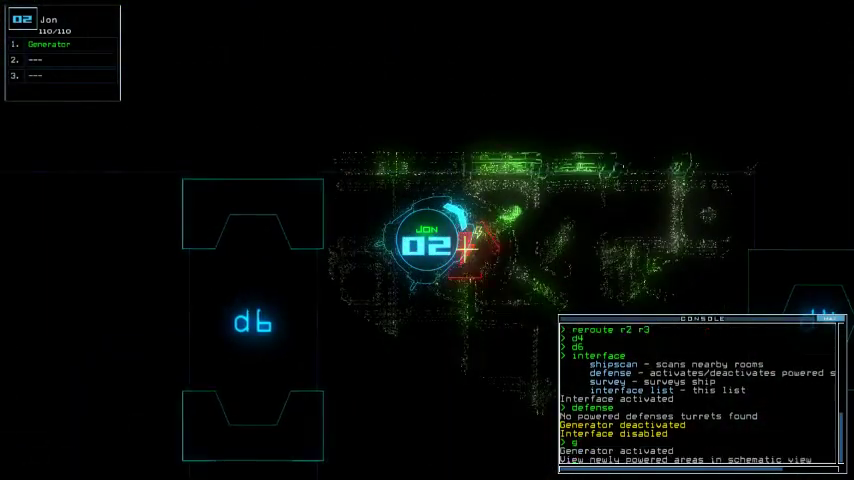
key("Return")
type("de")
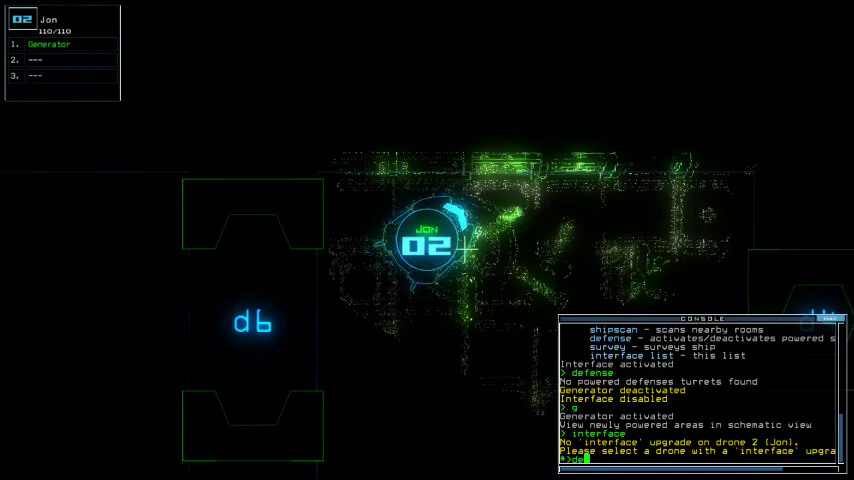
key("Return")
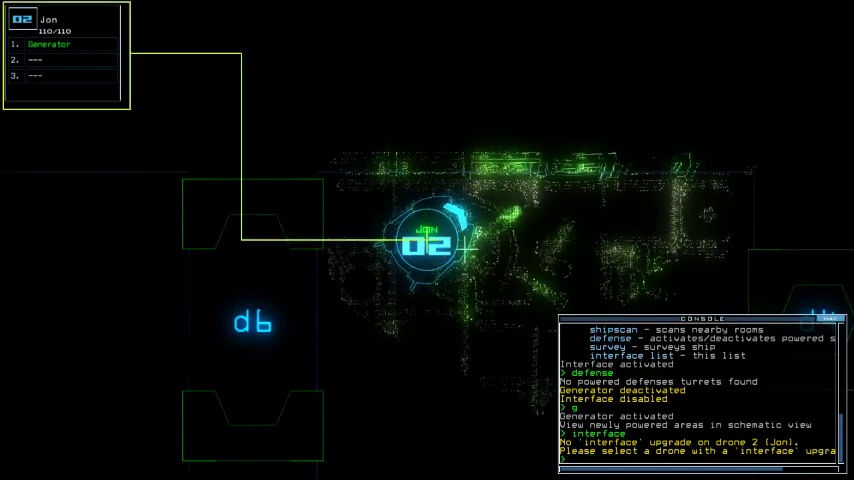
type("1interface")
Step: Turn r6 defenses on and off with drone 1, check the time, and recall drones to r1
key("Return")
type("d")
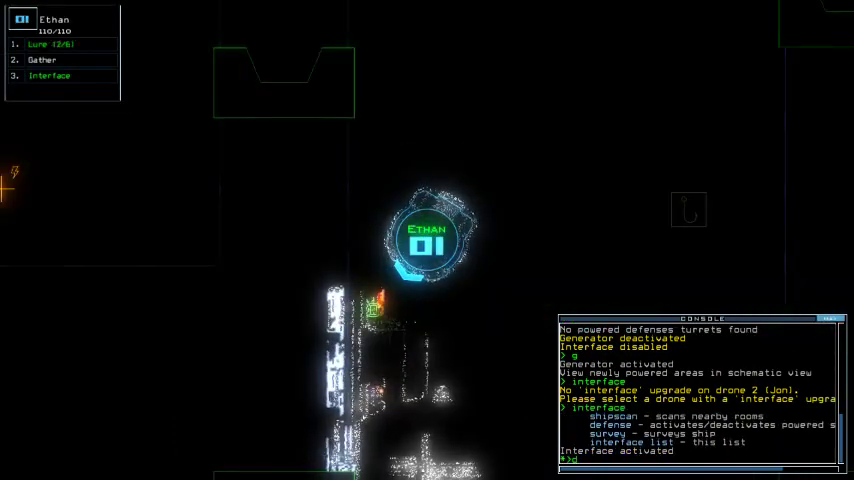
type("efense")
key("Return")
type("de")
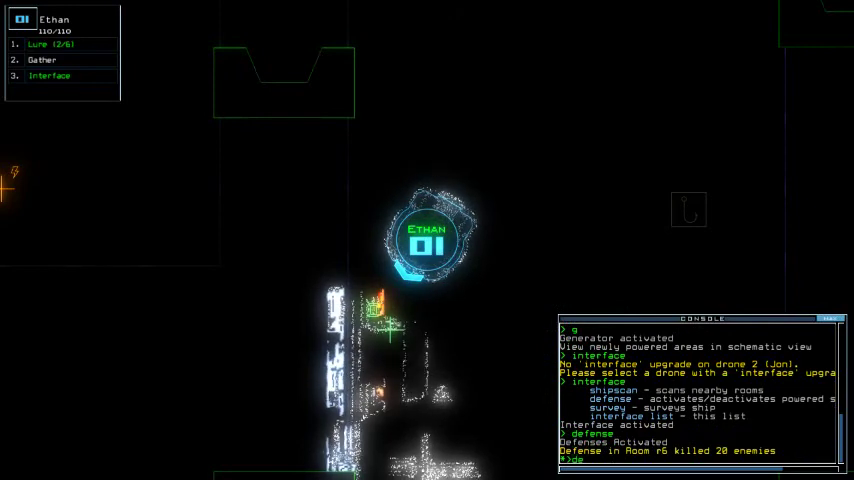
type("fense")
key("Return")
key("space")
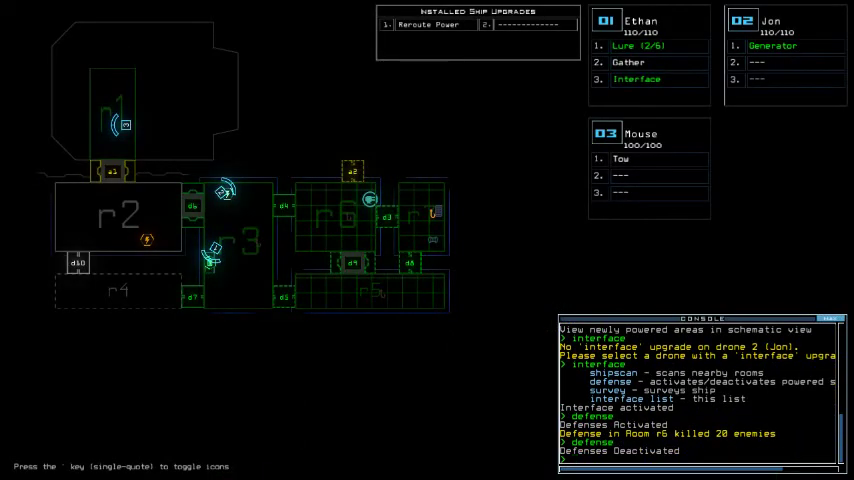
type("me")
key("Return")
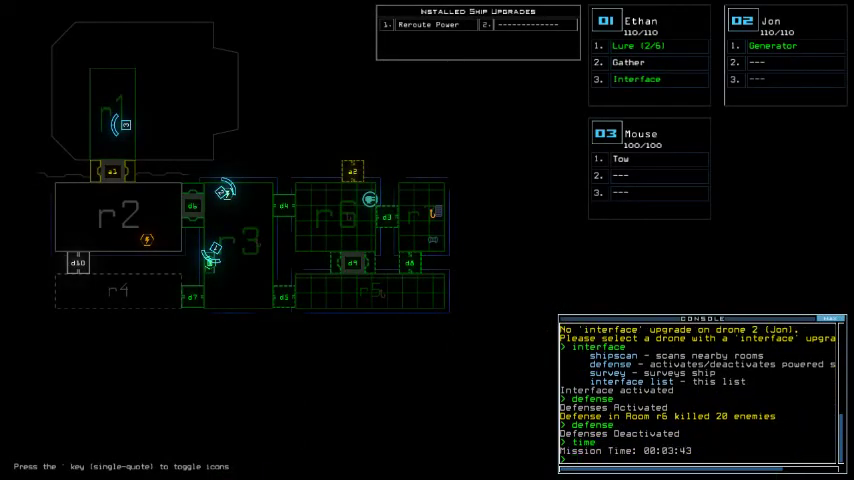
key("1")
type("2")
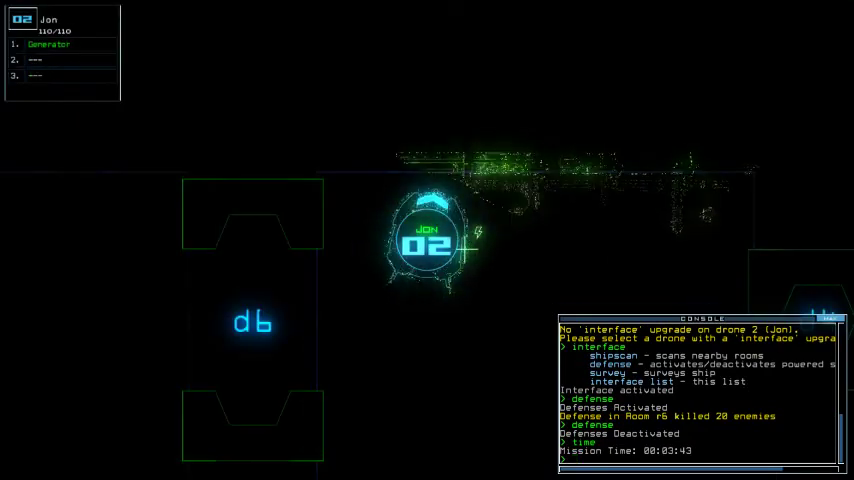
type("end")
key("Return")
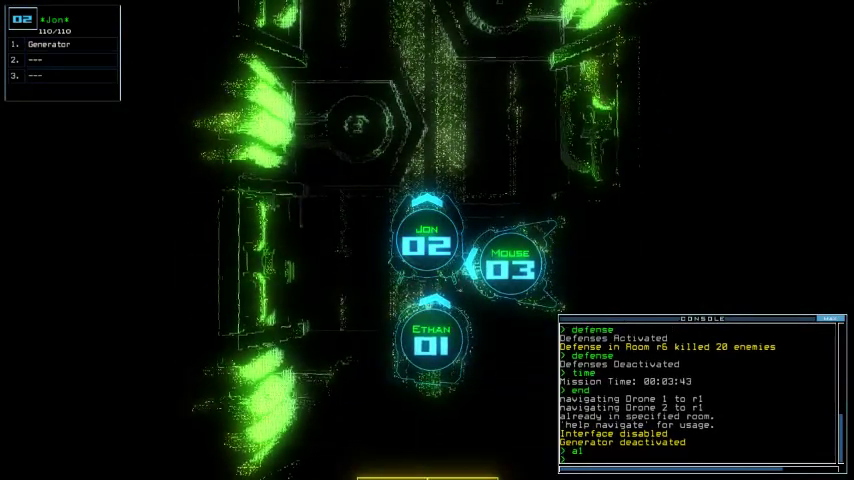
Step: Send the drone to airlock a1 and check the mission time (00:04:03)
key("space")
key("Return")
type("time")
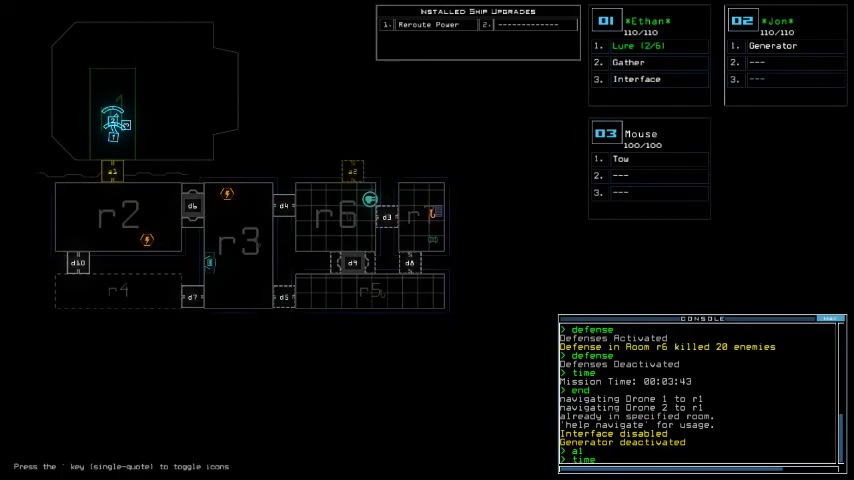
key("Return")
Step: Check drone 1's camera feed, then send drone 2 to room r3 with the generator
key("space")
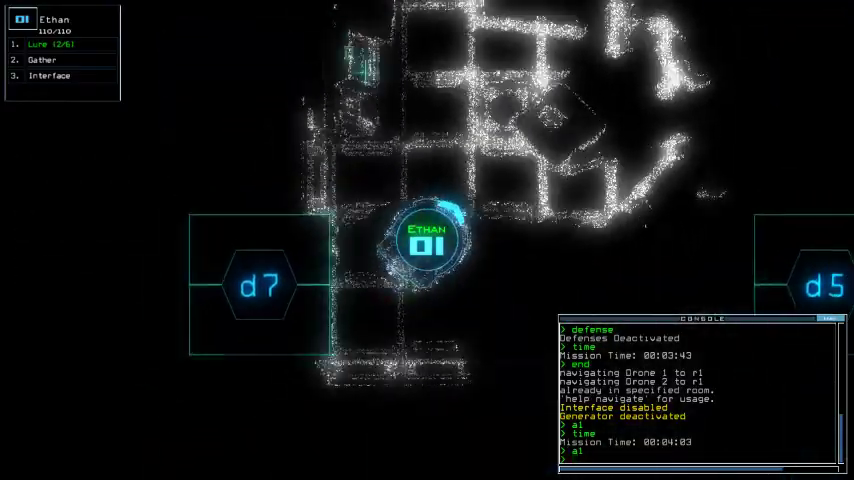
key("Return")
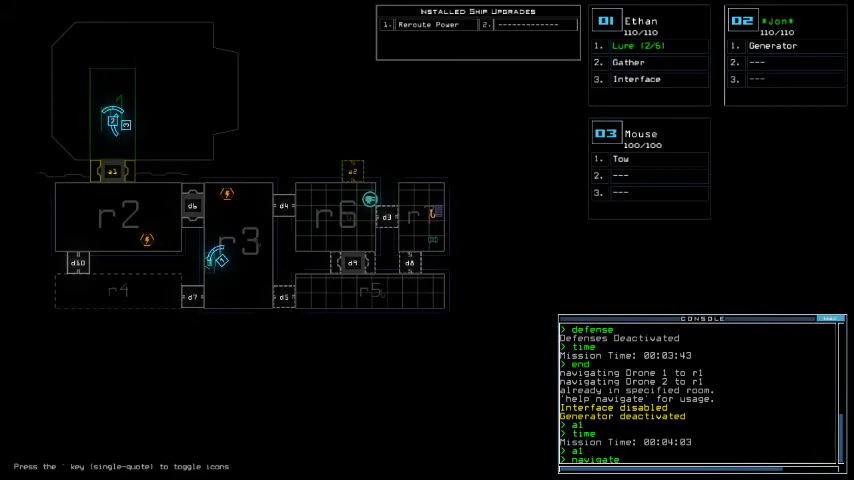
type("navigate 2 1;")
key("Return")
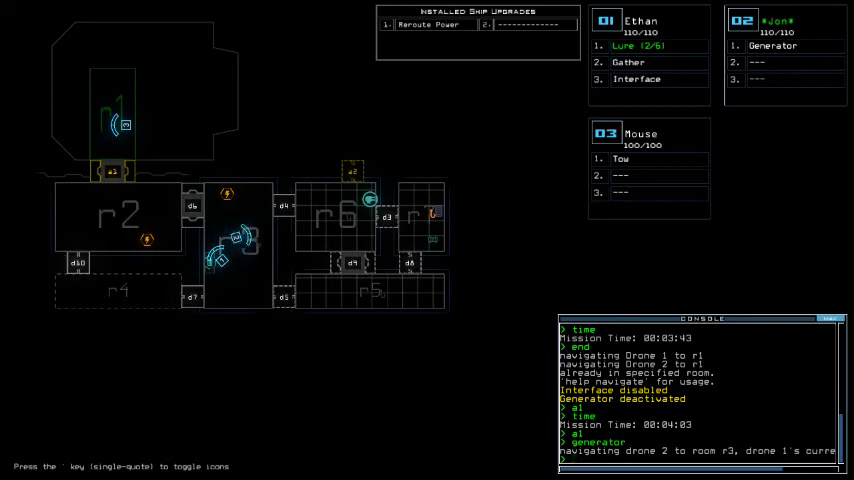
type("reroute")
Step: Power up rooms r3, r5 and r6, fix mistyped door commands, and close door d9
key("Return")
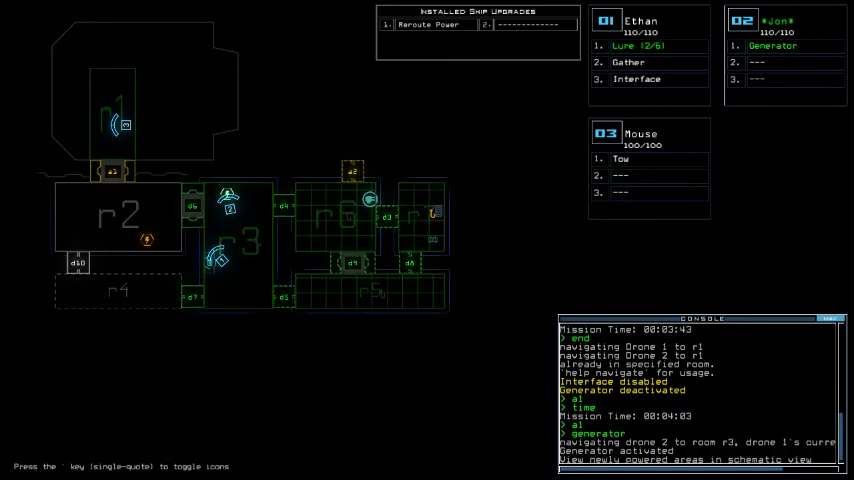
key("Return")
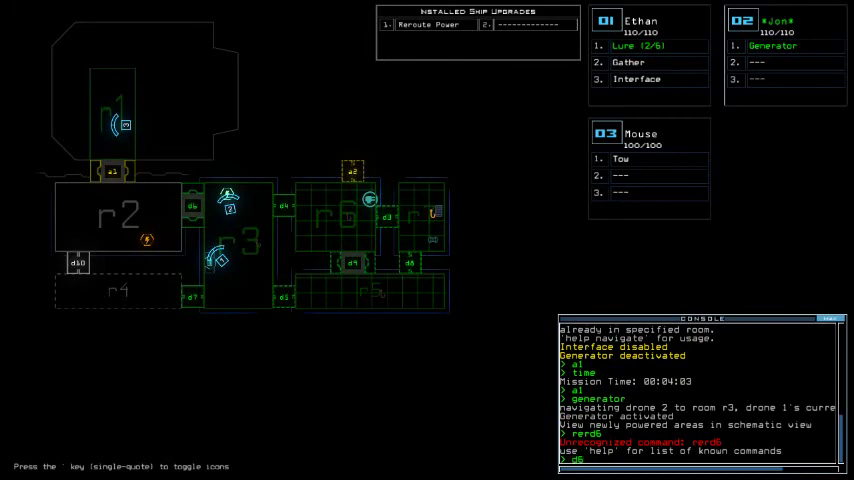
key("Return")
type("reroute r")
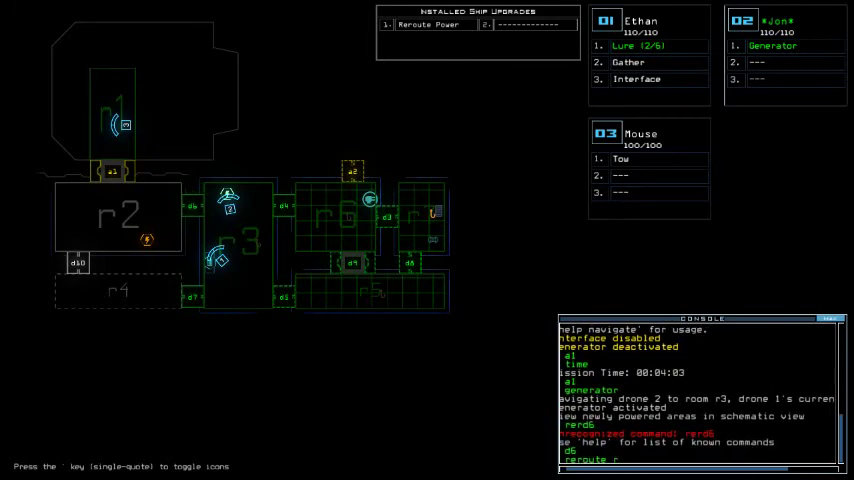
type("3 r")
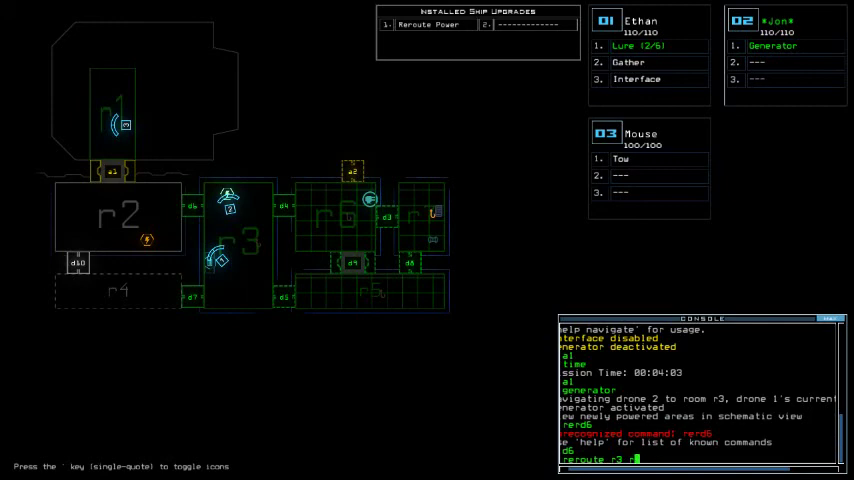
key("Escape")
type("d9")
key("Return")
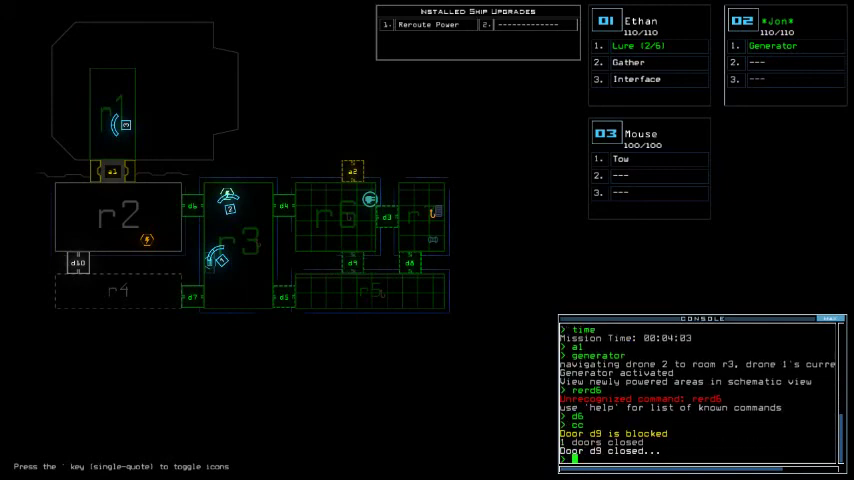
type("interface")
Step: Activate the ship interface and toggle the defenses on and off to kill the r6 enemy
key("Return")
type("defense")
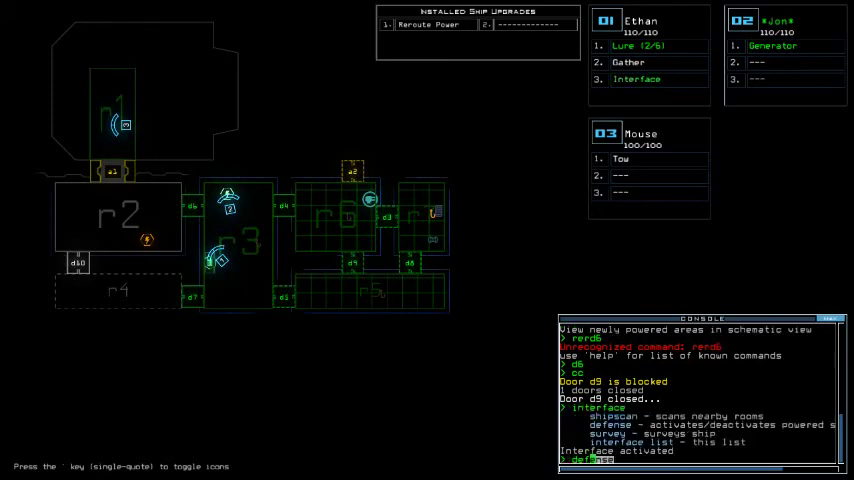
key("Return")
type("efense")
key("Return")
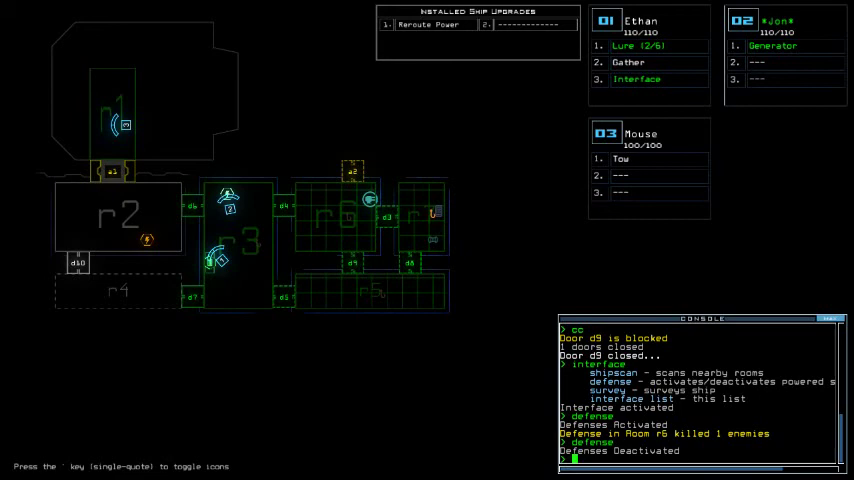
type("reroute r3 r")
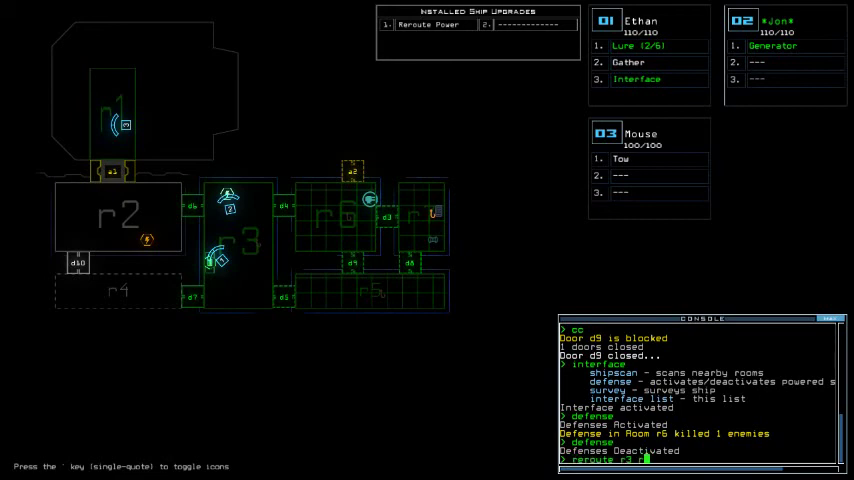
type("2 r4")
Step: Reroute power from r3 to r2 and r4, scan for items, open door d6, and check the time (00:05:03)
key("Return")
type("shipscan")
key("Return")
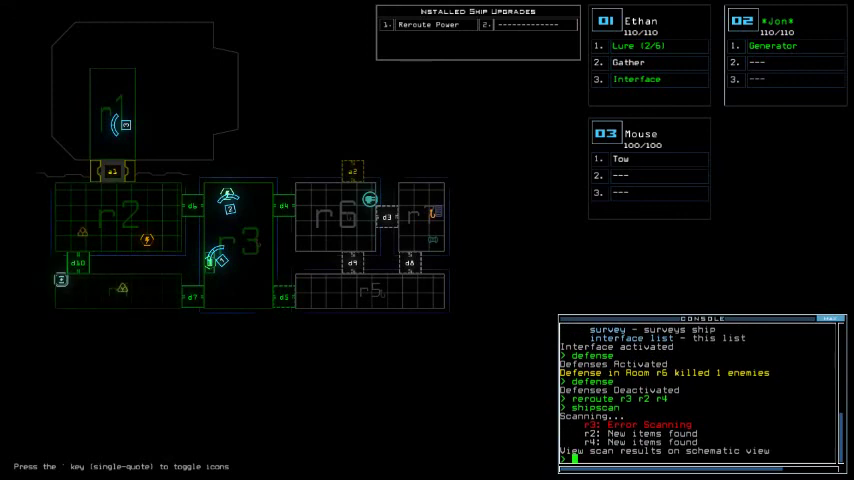
type("d6")
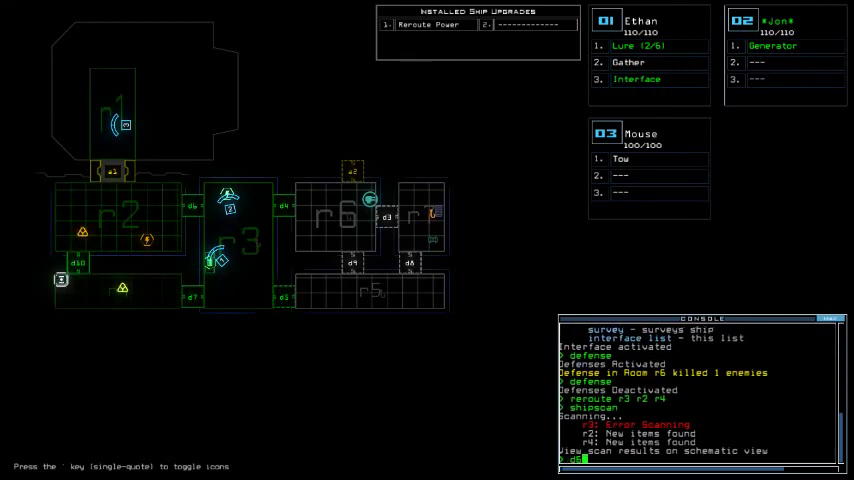
key("Return")
type("tim")
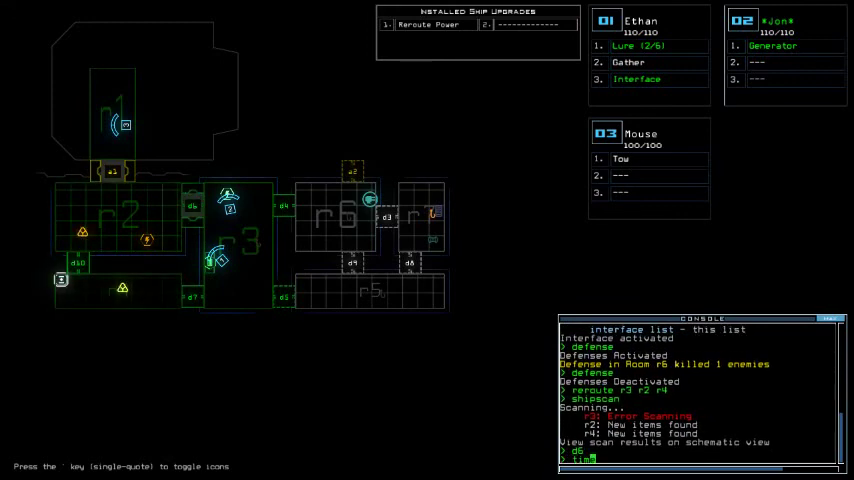
type("e")
key("Return")
key("space")
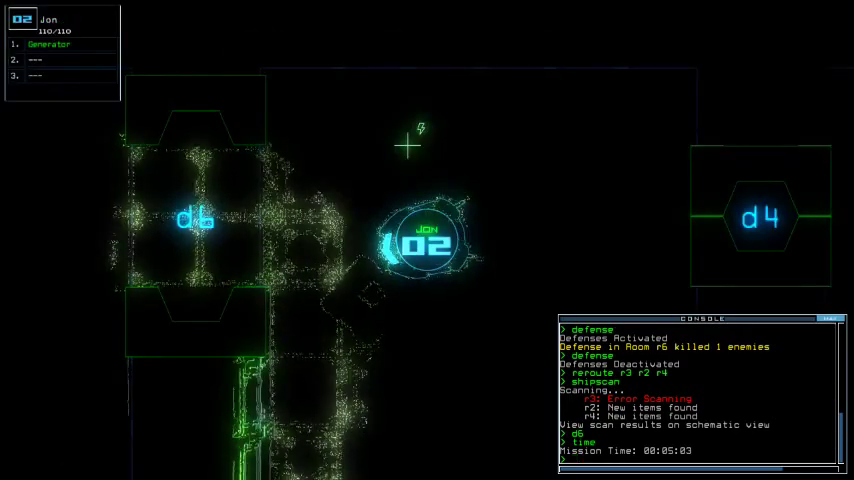
Step: Drive drone 2 through door d6, activate the generator, and move drone 1 through the rooms
left_click_drag(408, 145, 530, 245)
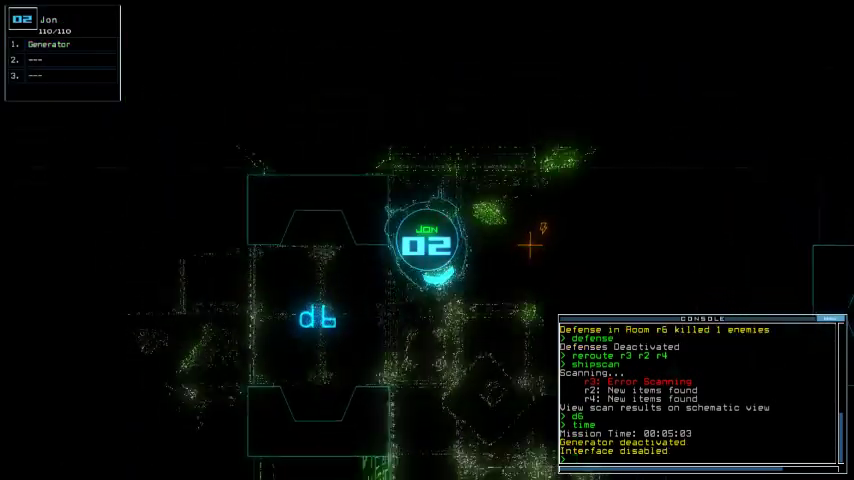
key("Left")
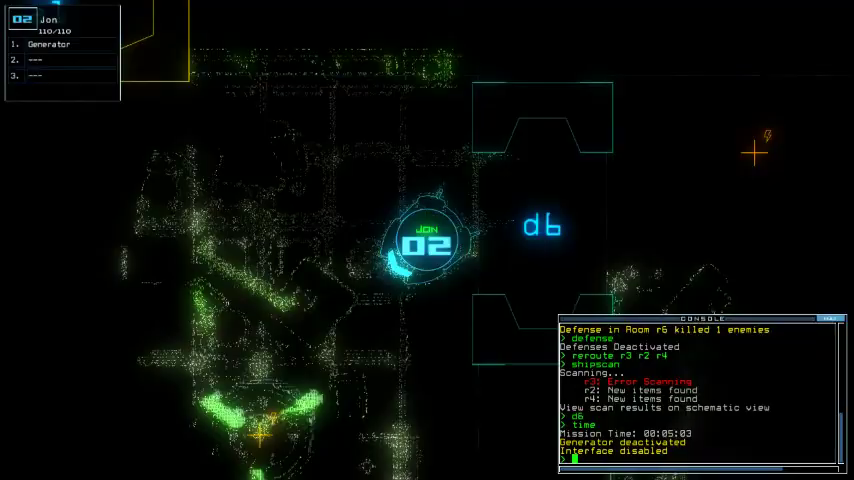
type("g")
key("Return")
key("1")
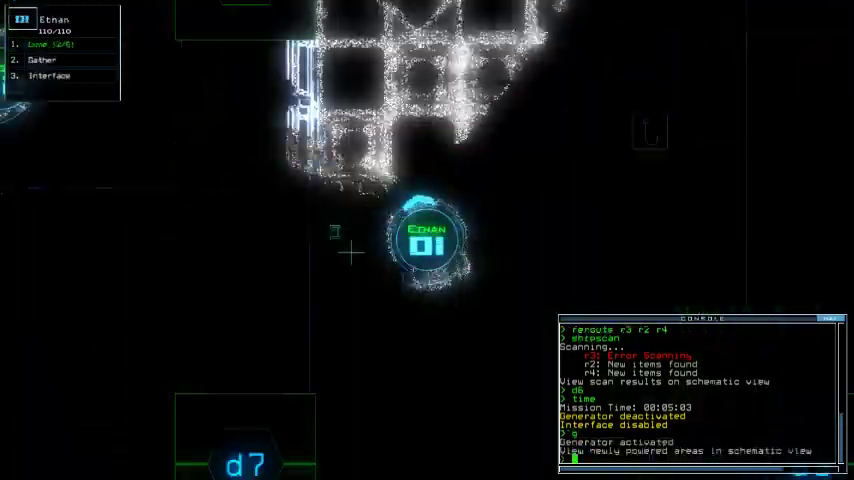
key("Up")
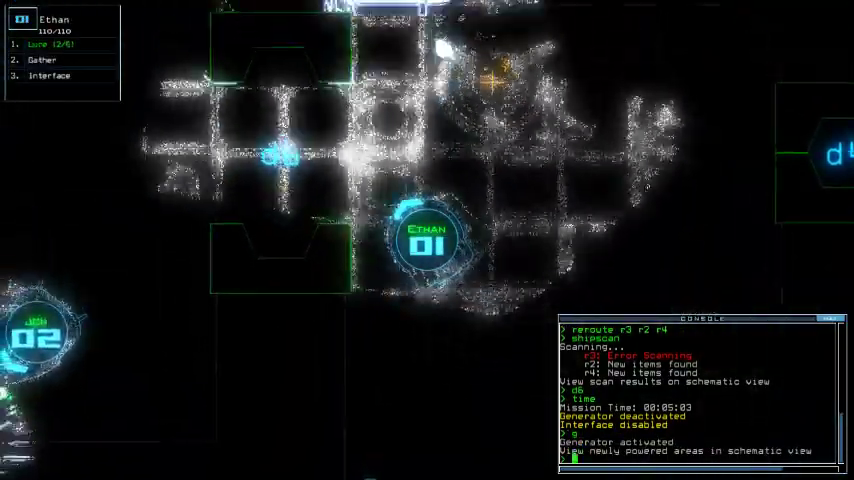
key("Up")
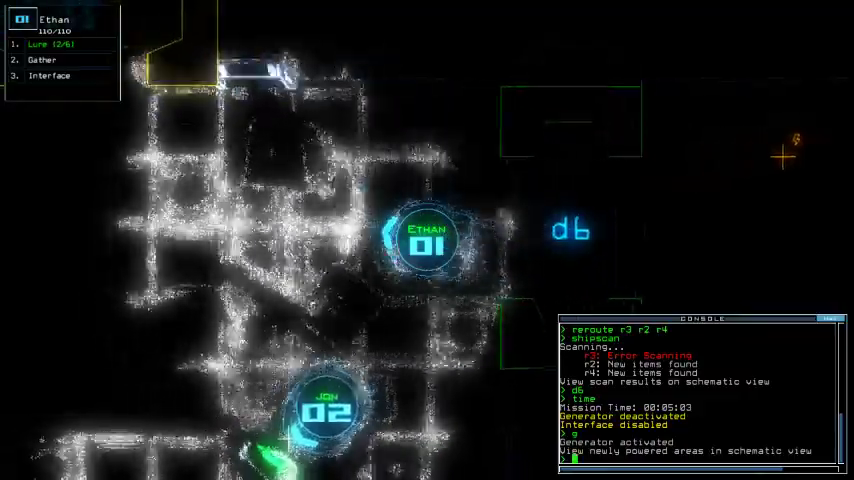
key("Up")
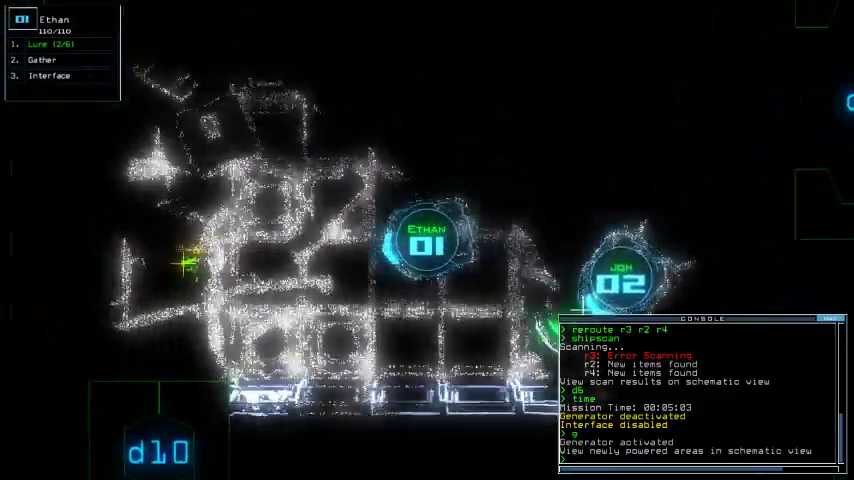
type("lure")
Step: Drop a lure, gather scrap, open door d10 and gather more scrap
key("Return")
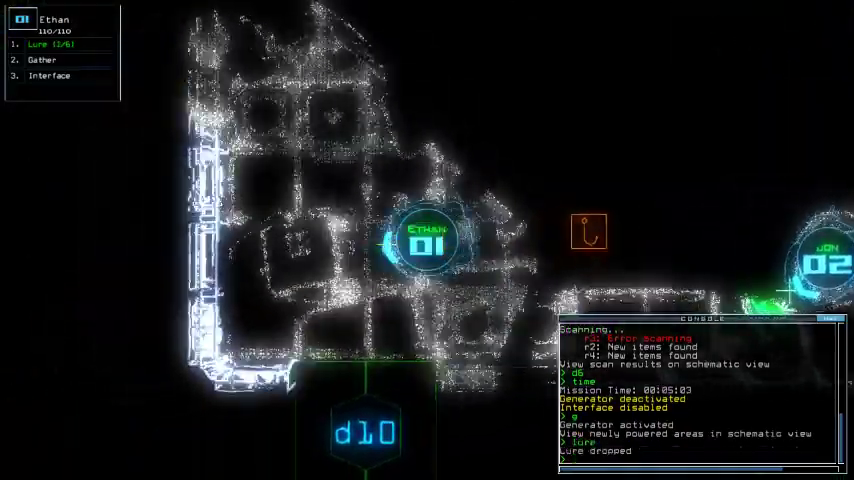
type("g")
key("Return")
type("d10")
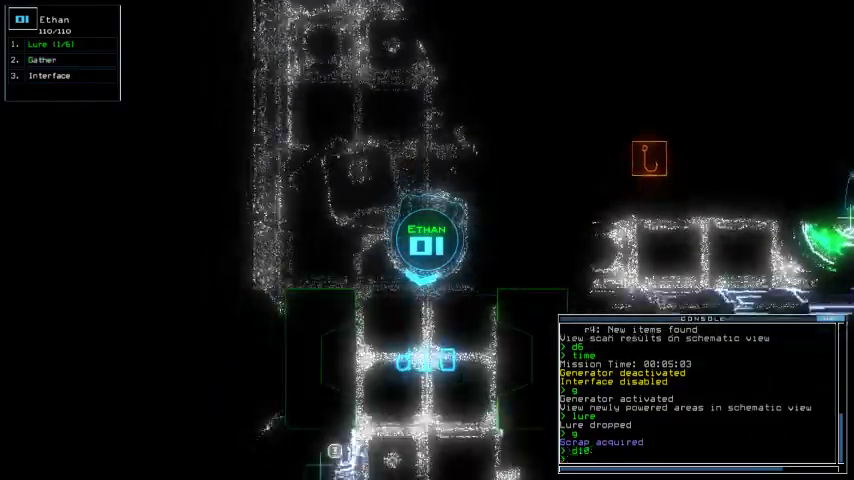
key("Return")
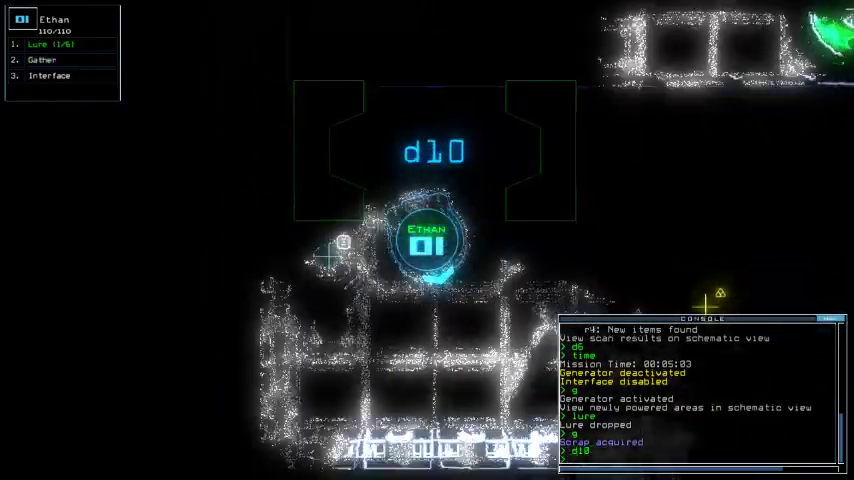
type("g")
key("Return")
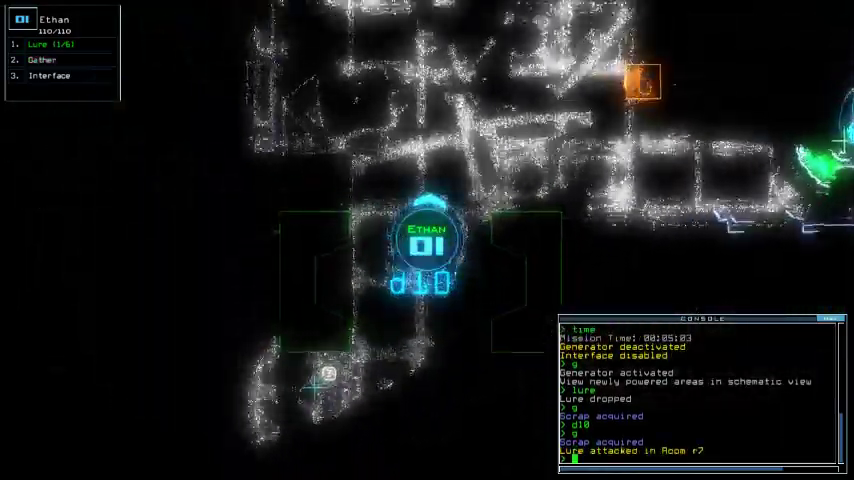
type("cc")
Step: Close the doors around drone 1, pick up the lure, and send the drones back to r1
key("Return")
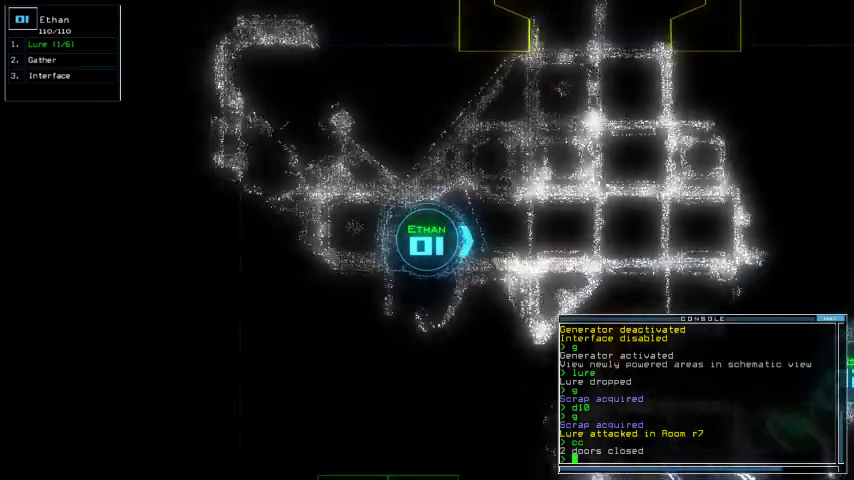
type("pi")
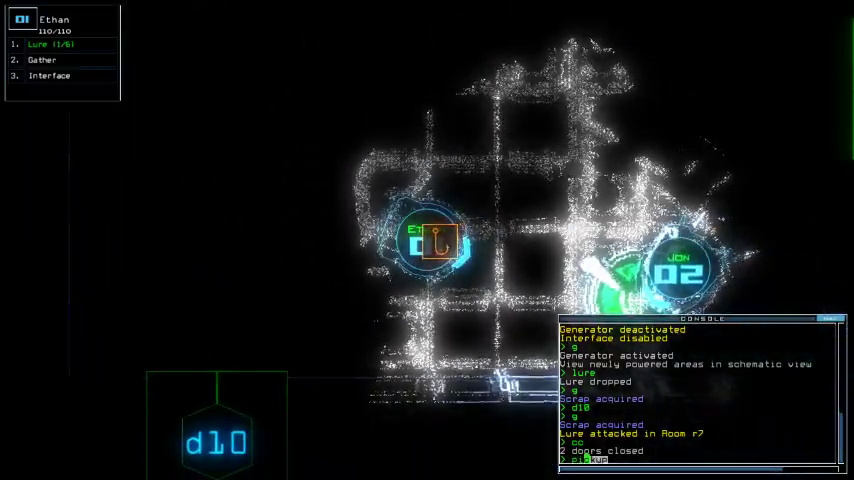
type("ckup")
key("Return")
type("end")
key("Return")
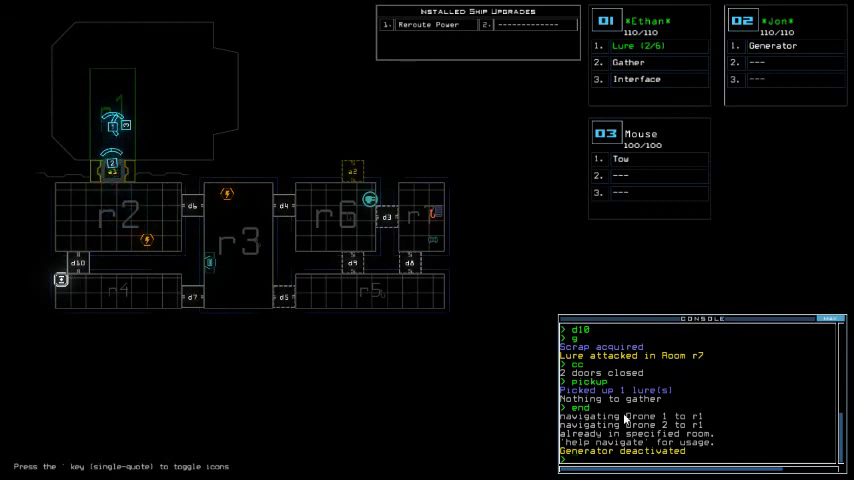
mouse_move(846, 440)
left_mouse_down()
mouse_move(846, 373)
mouse_move(846, 440)
left_mouse_up()
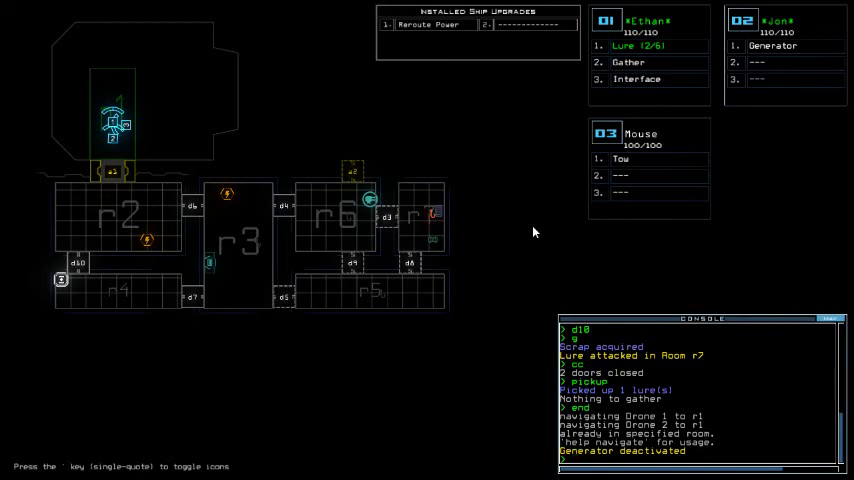
type("time")
Step: Check the time, list the 11 gathered scrap, toggle airlock a1, and exit the ship
key("Return")
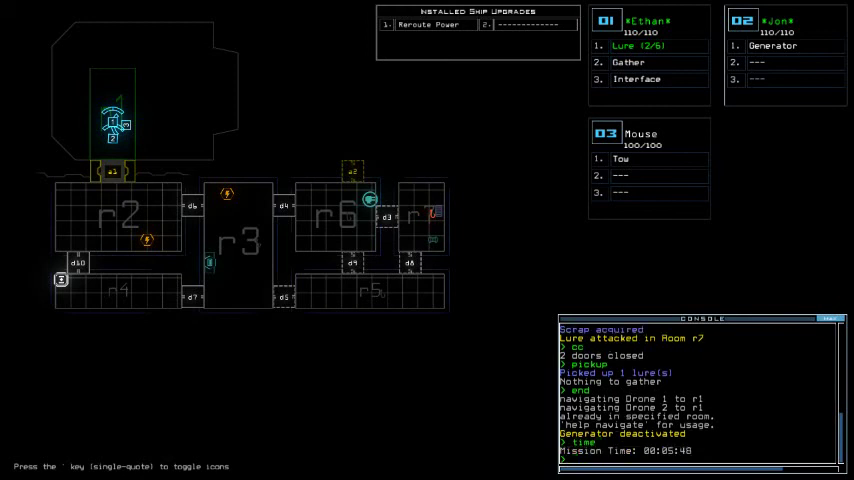
type("list")
key("Return")
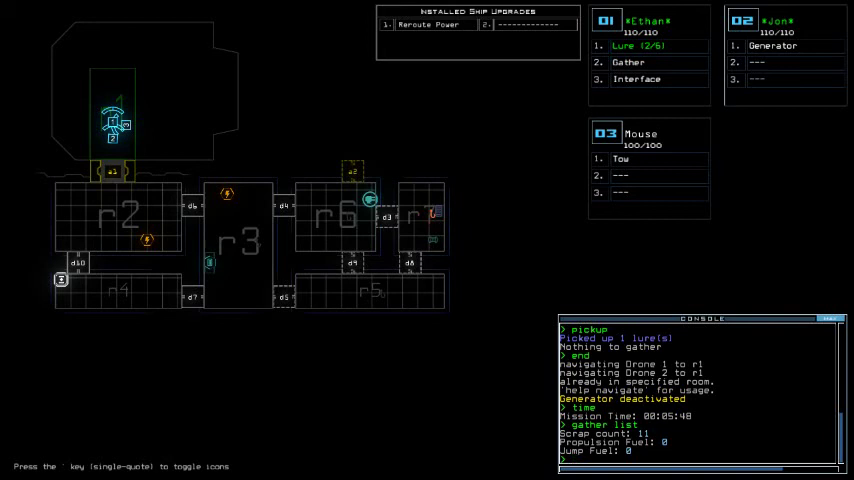
type("time")
key("Return")
type("a1")
key("Return")
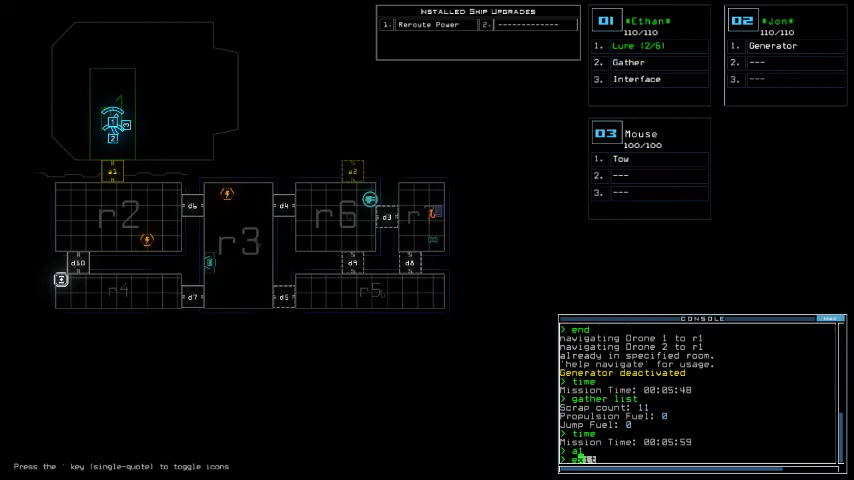
type("xit")
key("Return")
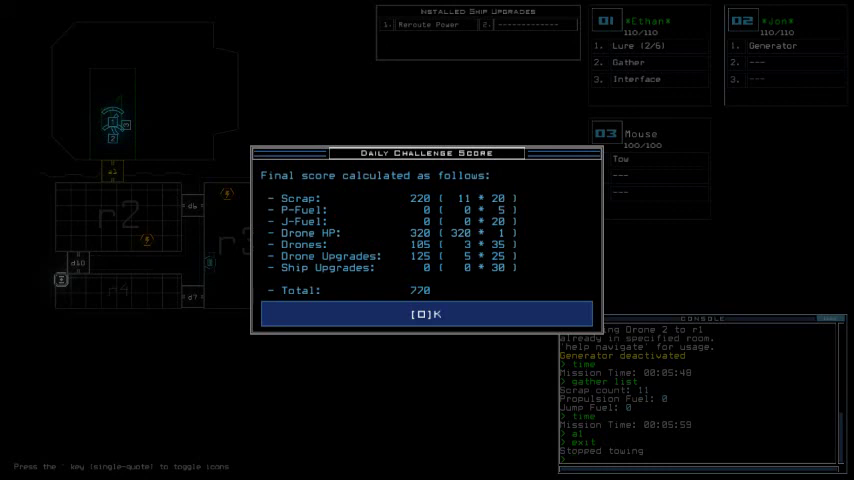
Step: Dismiss the 770 score screen to show the 10/13/2017 Daily Leaderboard
key("o")
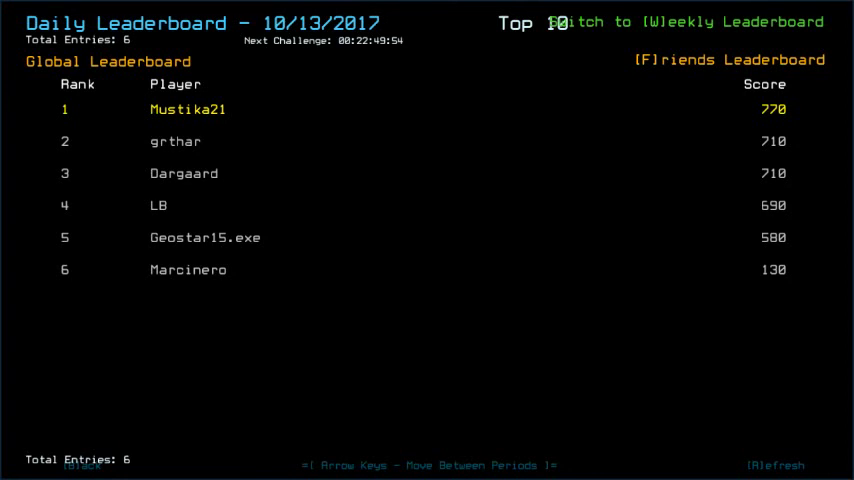